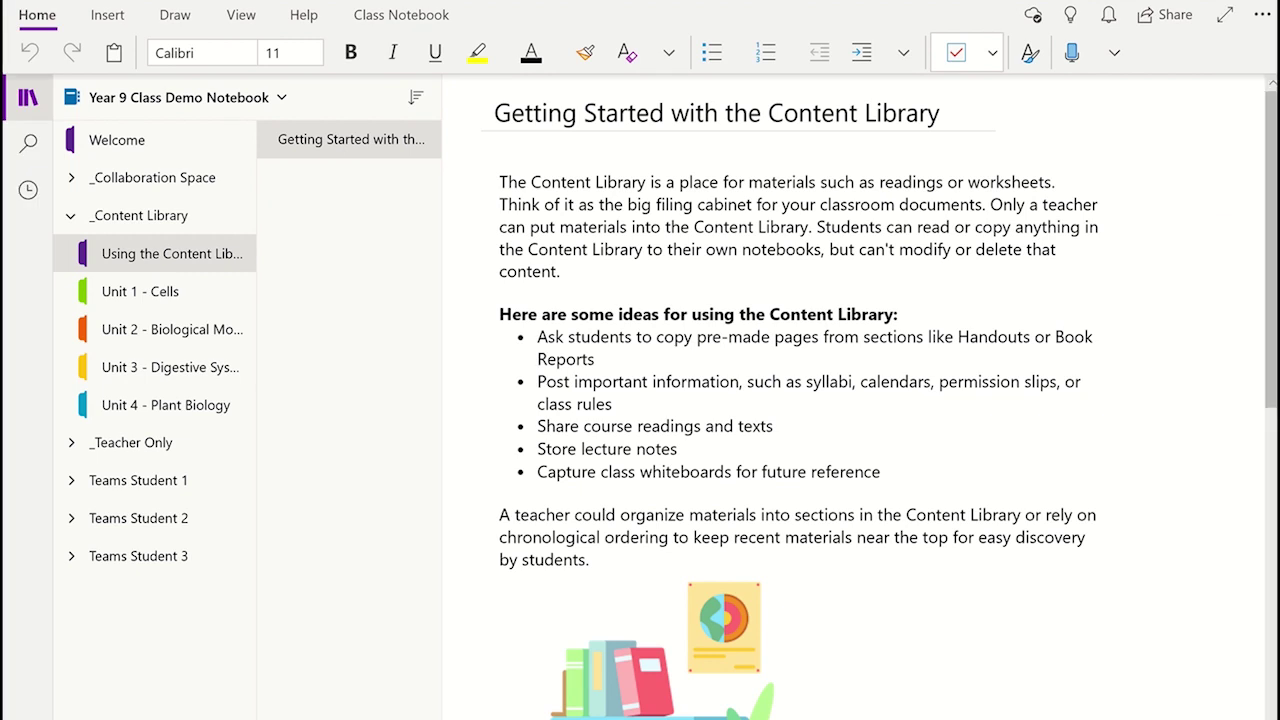
Copy METHOD 1: Worksheet from Unit 4 - Plant Biology and paste it into Teams Student 1's Class Worksheets.
click(145, 408)
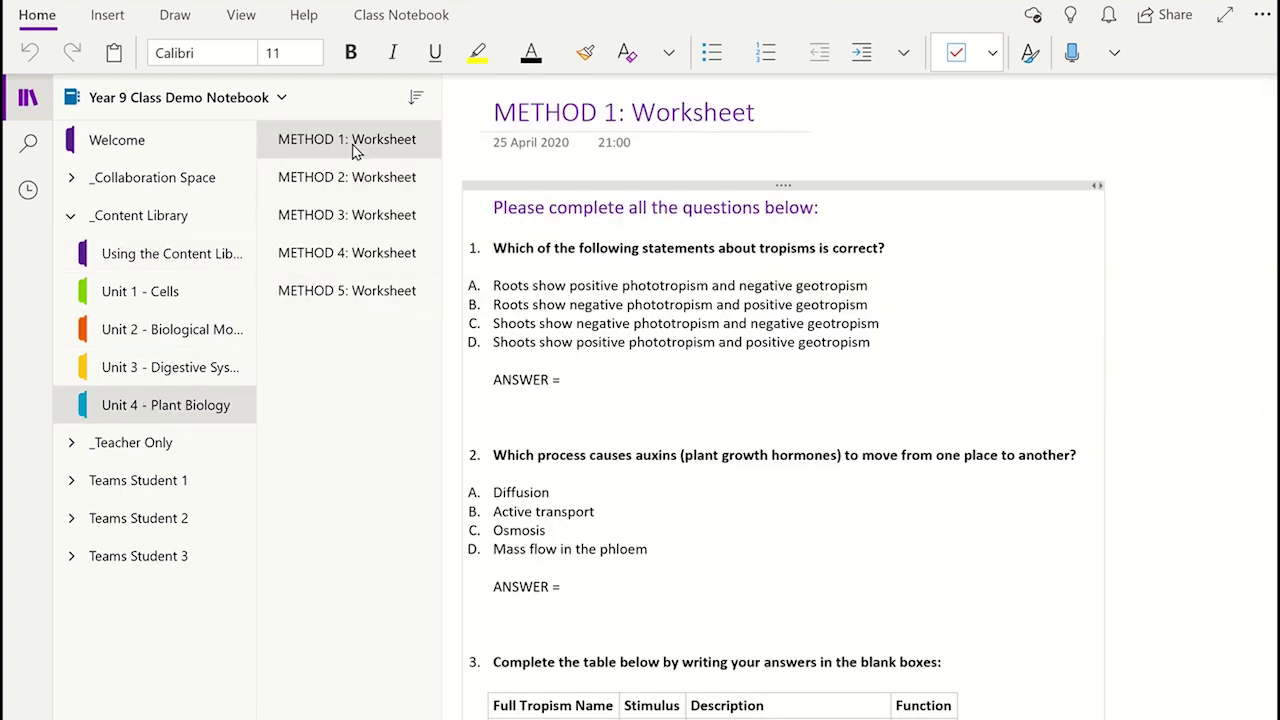
right_click(355, 150)
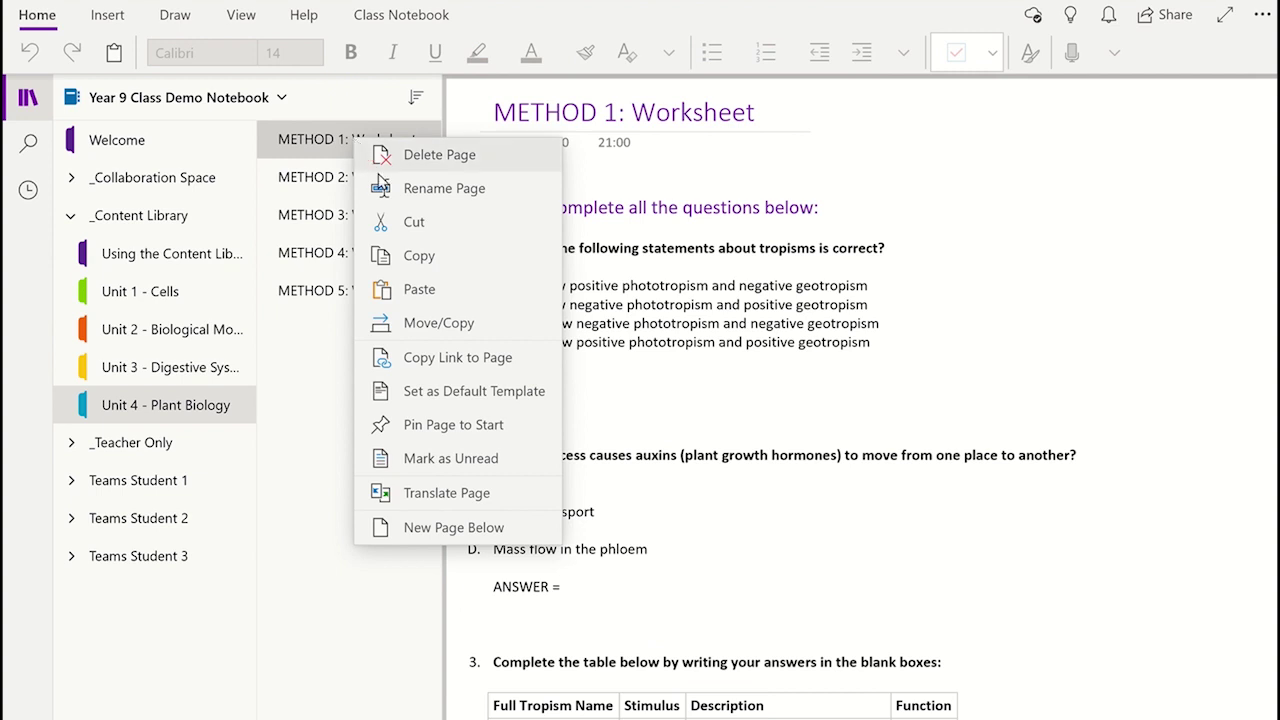
click(410, 255)
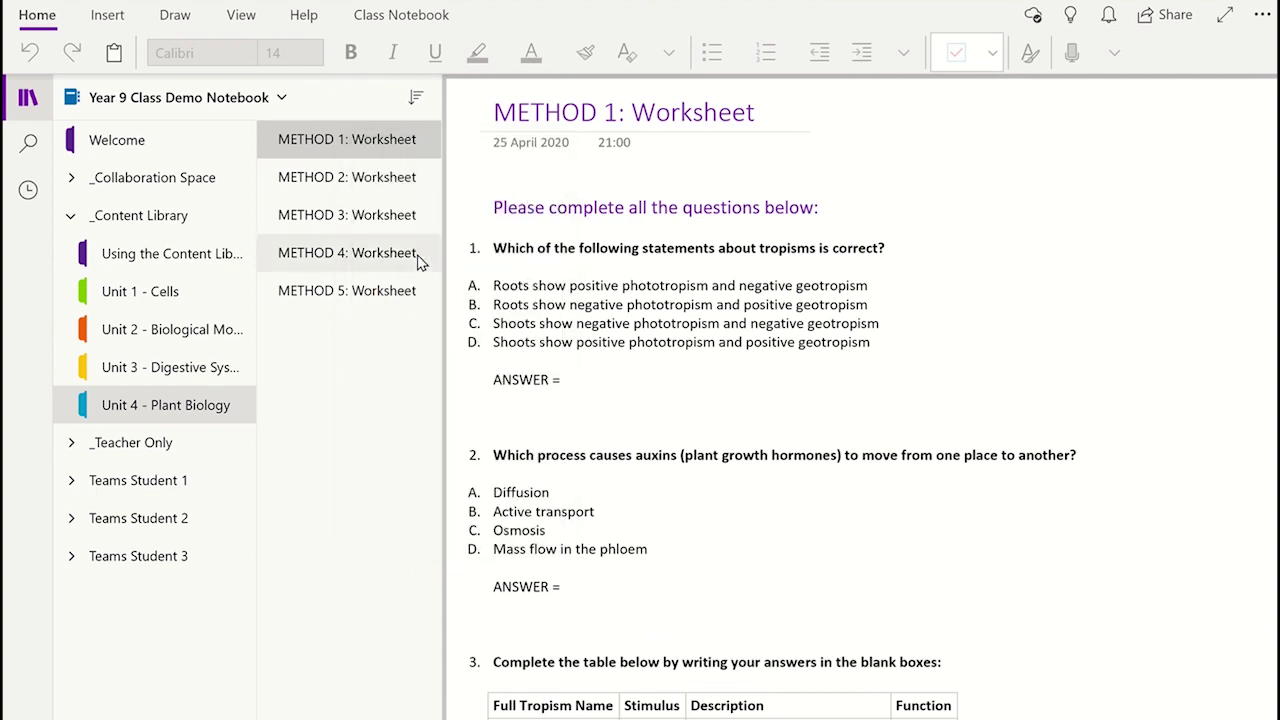
click(103, 491)
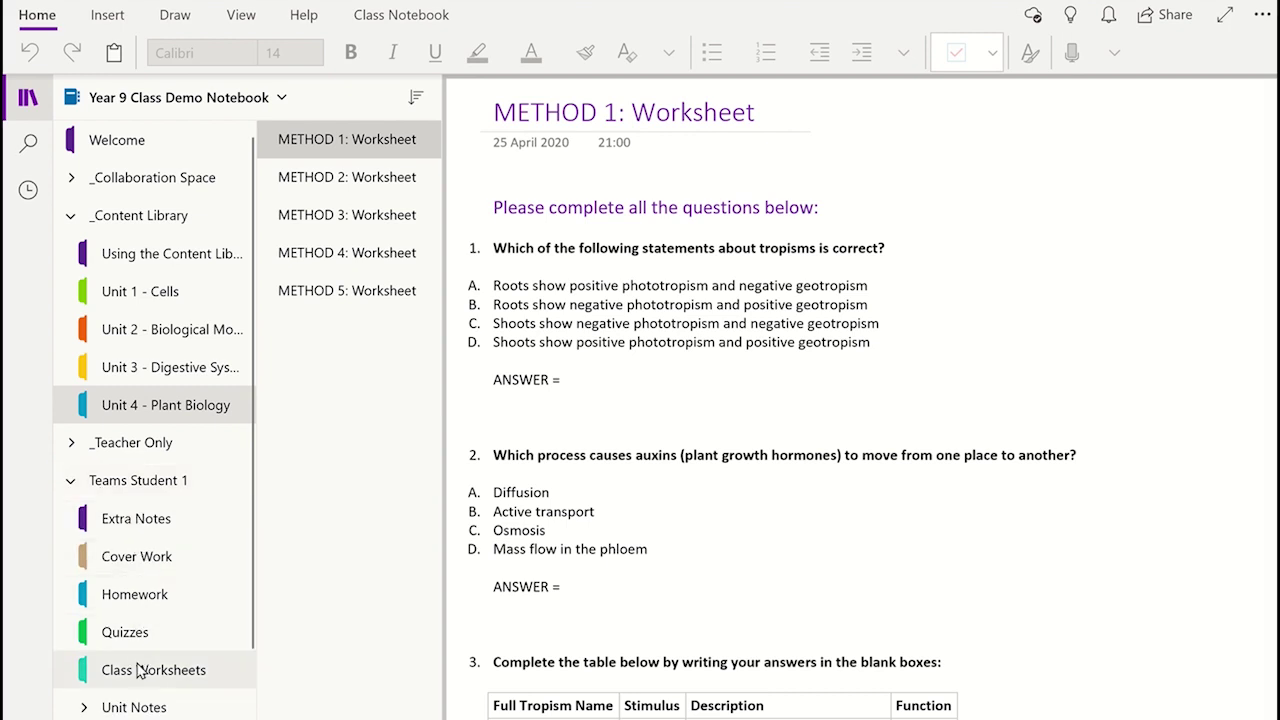
click(140, 672)
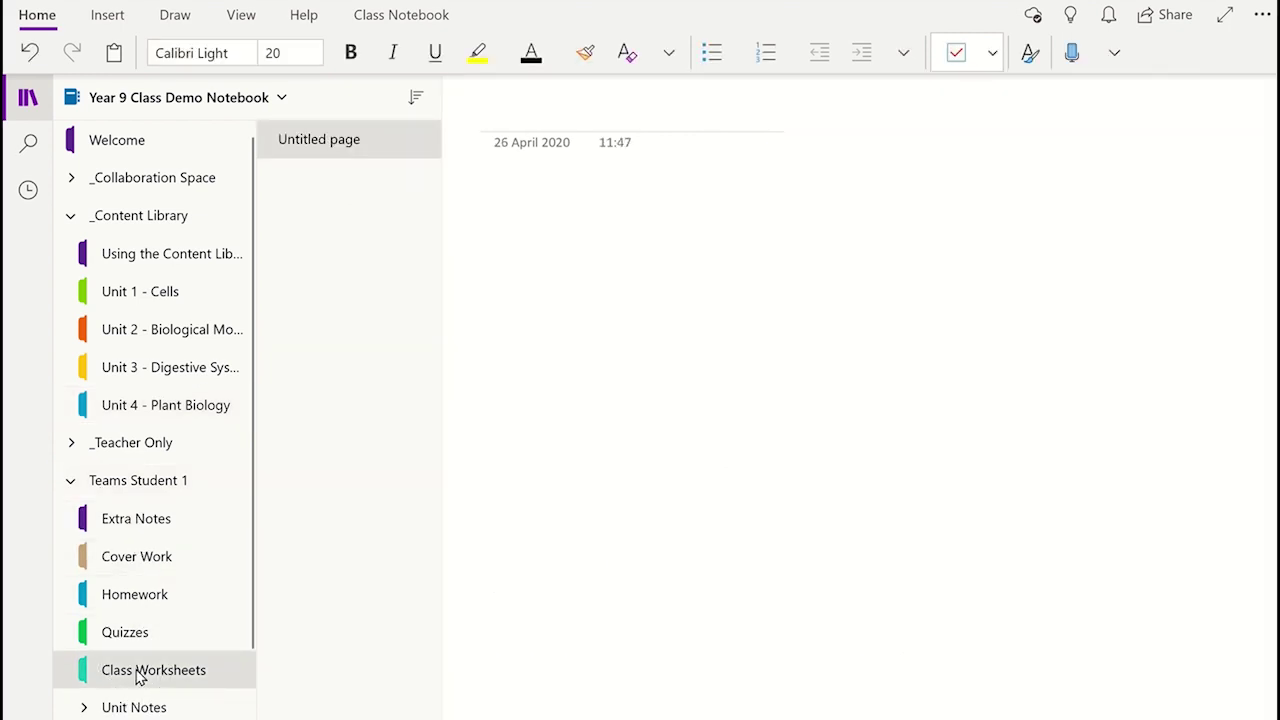
right_click(329, 204)
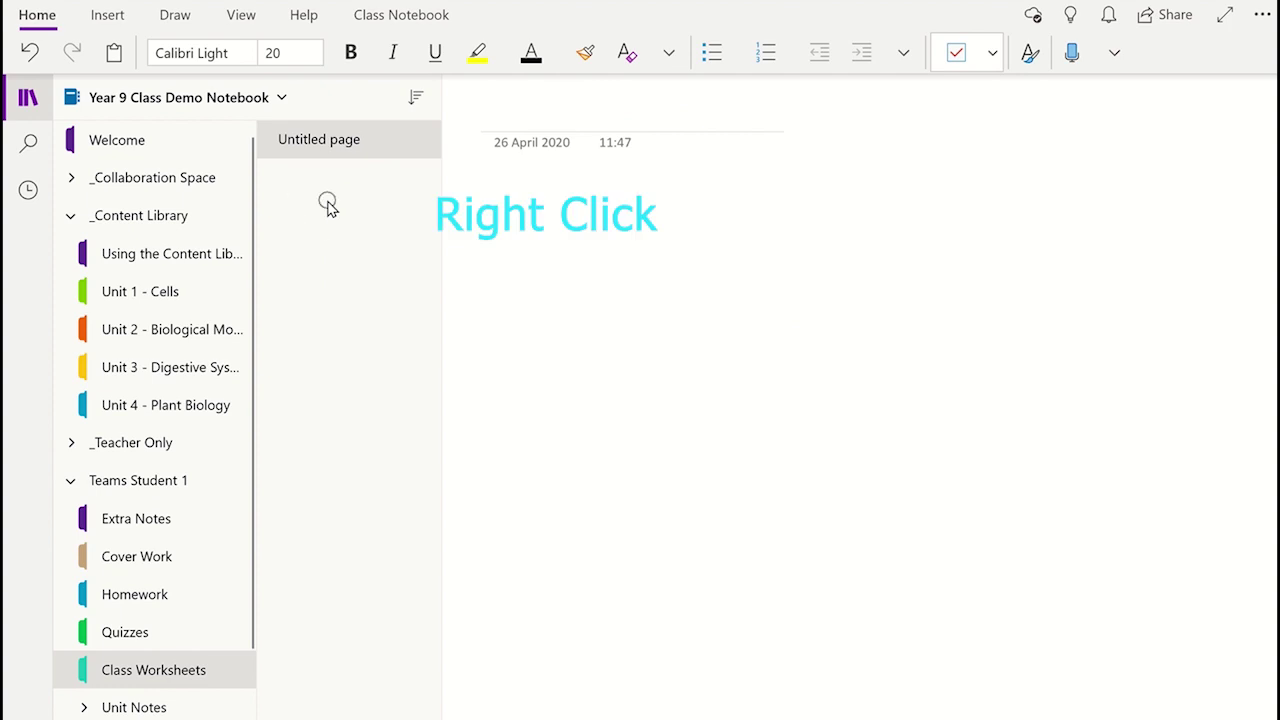
click(355, 258)
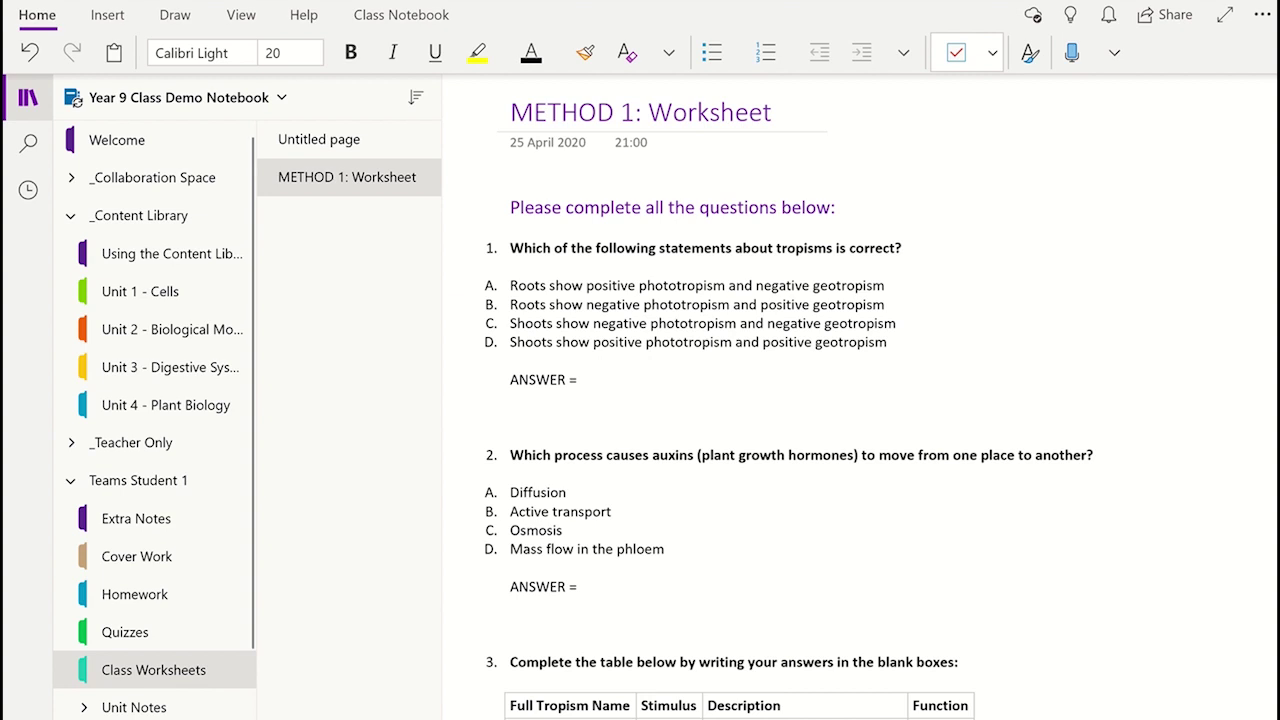
Open METHOD 2: Worksheet in Unit 4 - Plant Biology and show the Class Notebook Distribute Page menu.
click(138, 480)
click(143, 405)
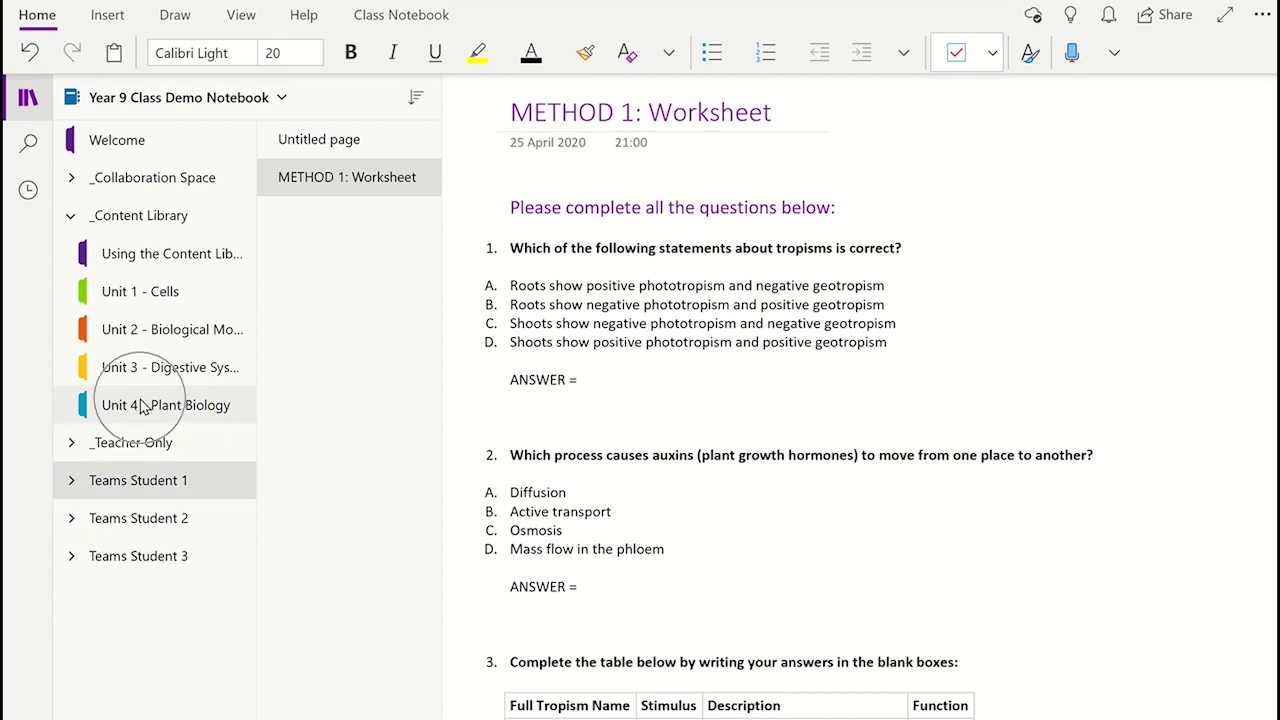
click(348, 180)
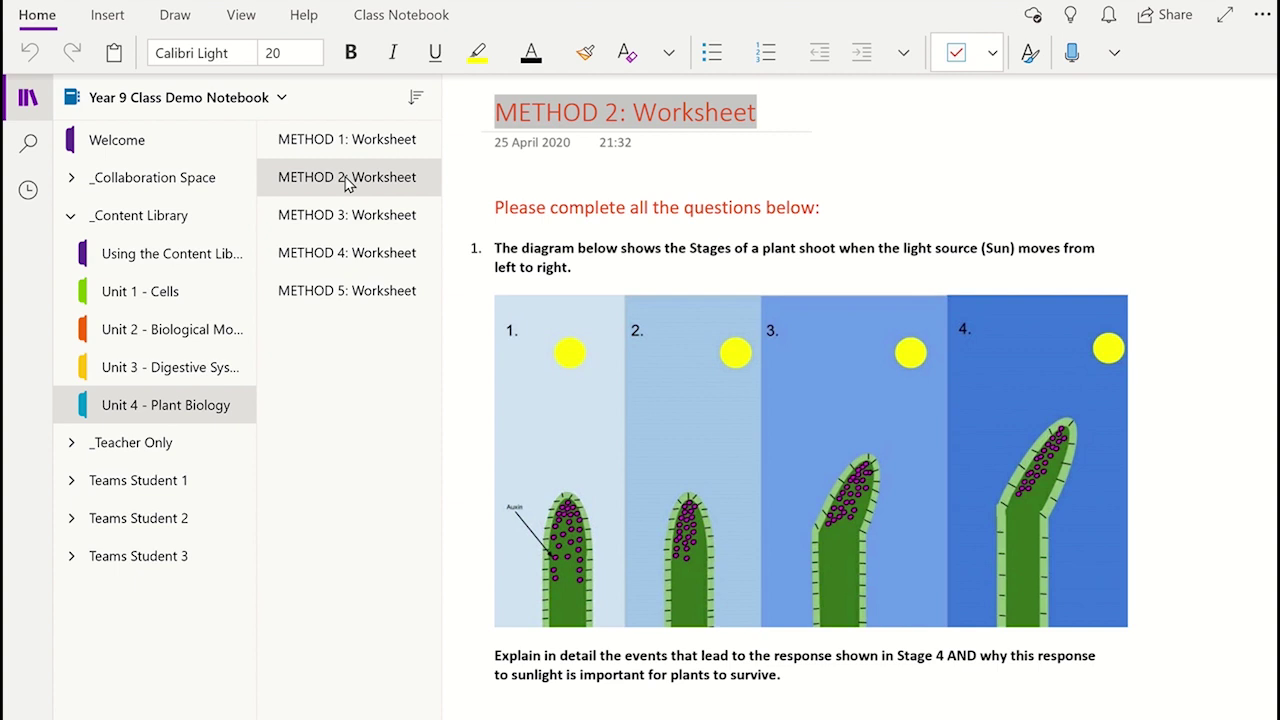
click(403, 17)
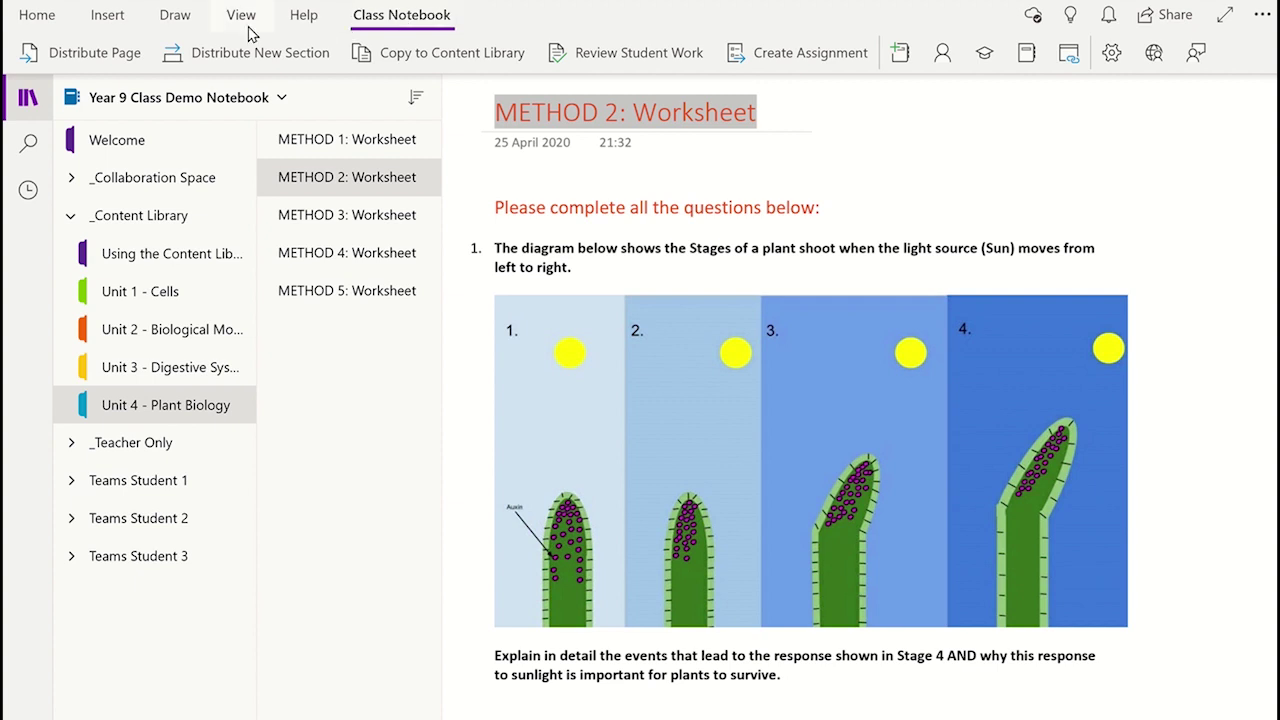
click(97, 60)
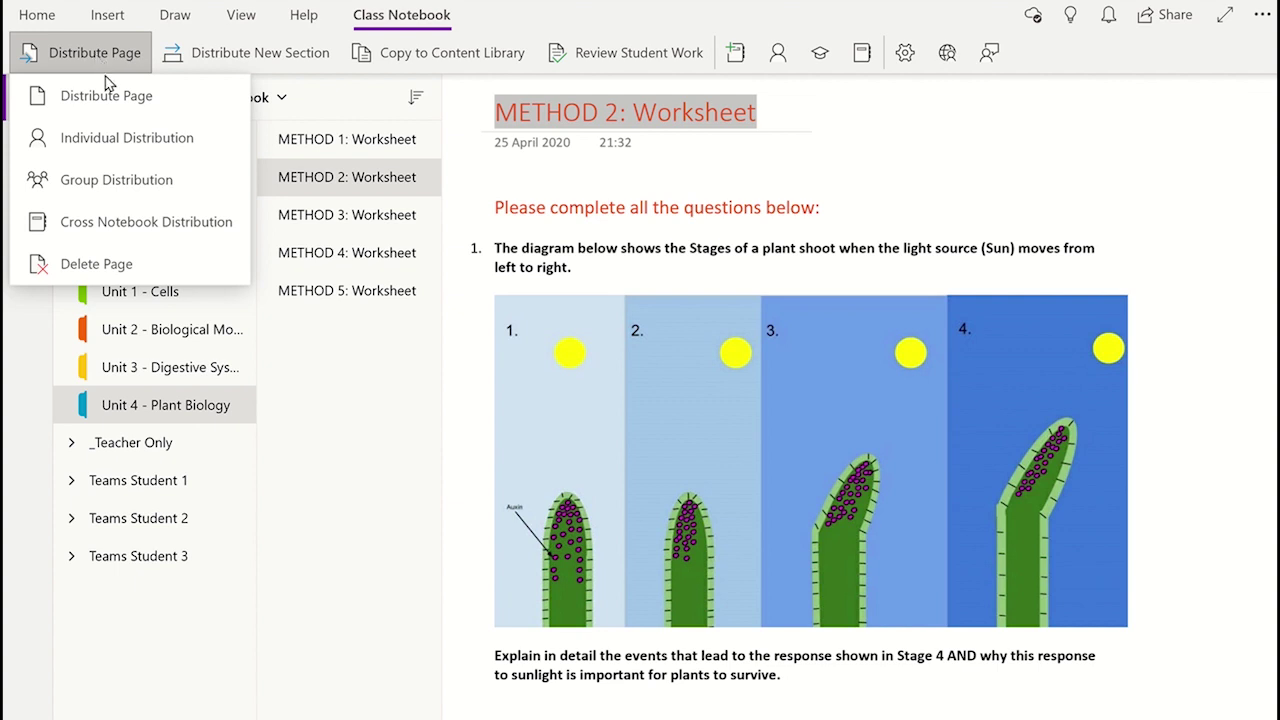
Distribute METHOD 2: Worksheet to all students, targeting their Class Worksheets section.
click(106, 97)
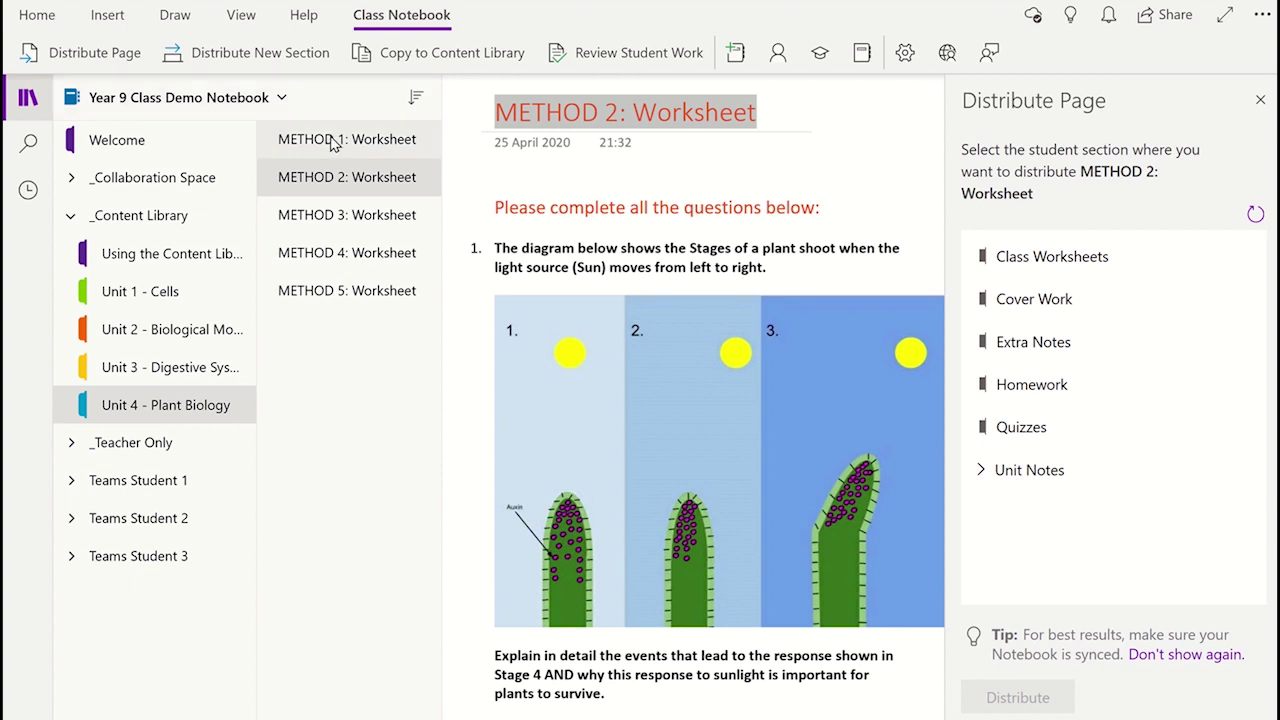
click(1065, 271)
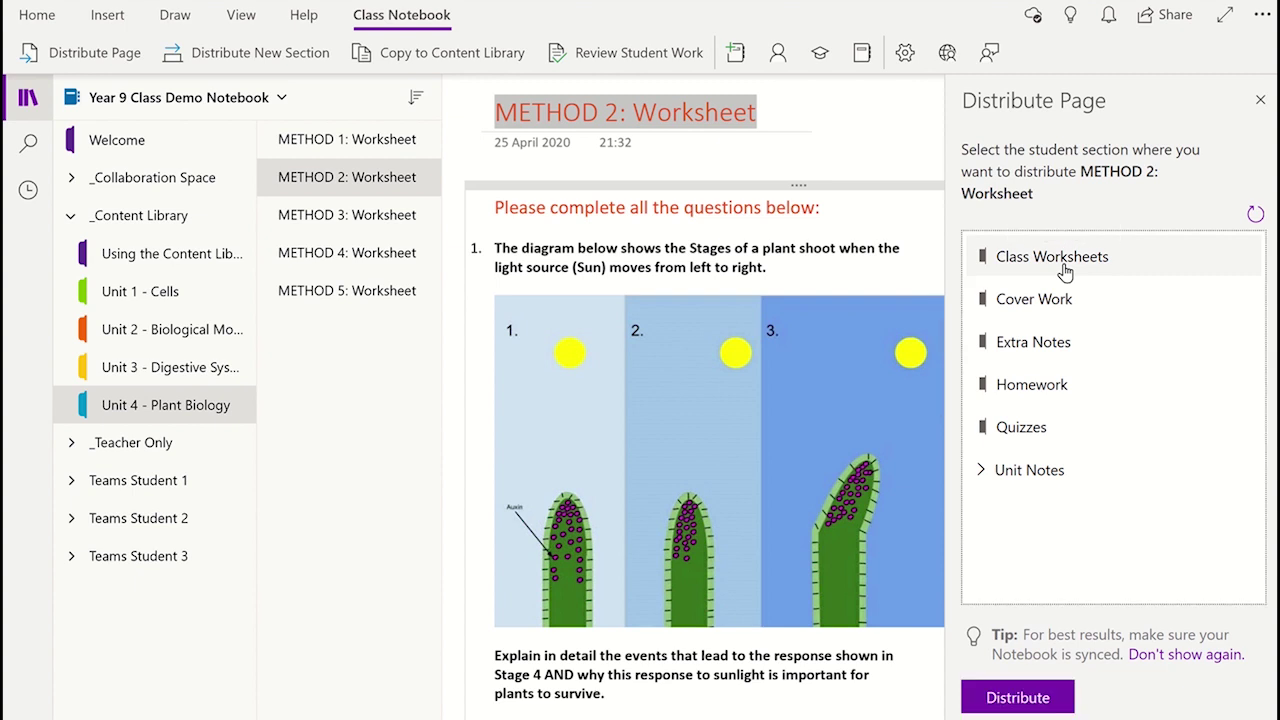
click(1022, 698)
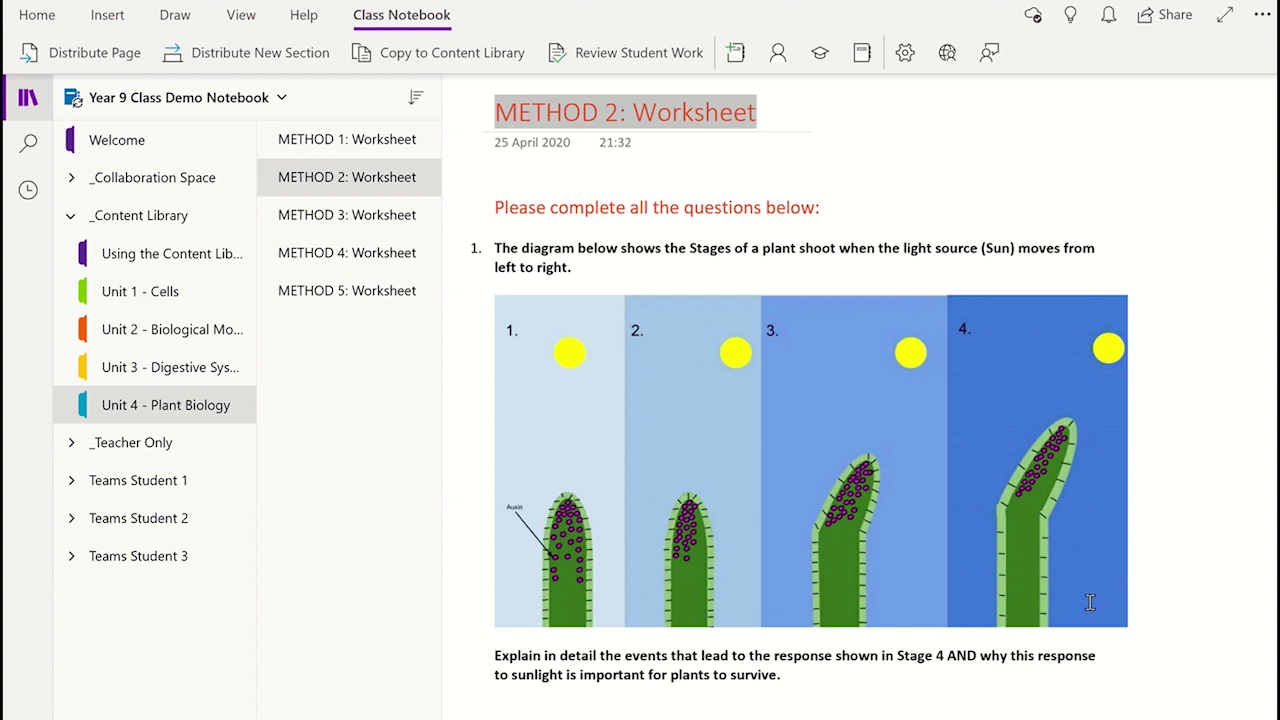
Check that METHOD 2: Worksheet is in Teams Student 1's Class Worksheets section.
click(138, 488)
click(147, 672)
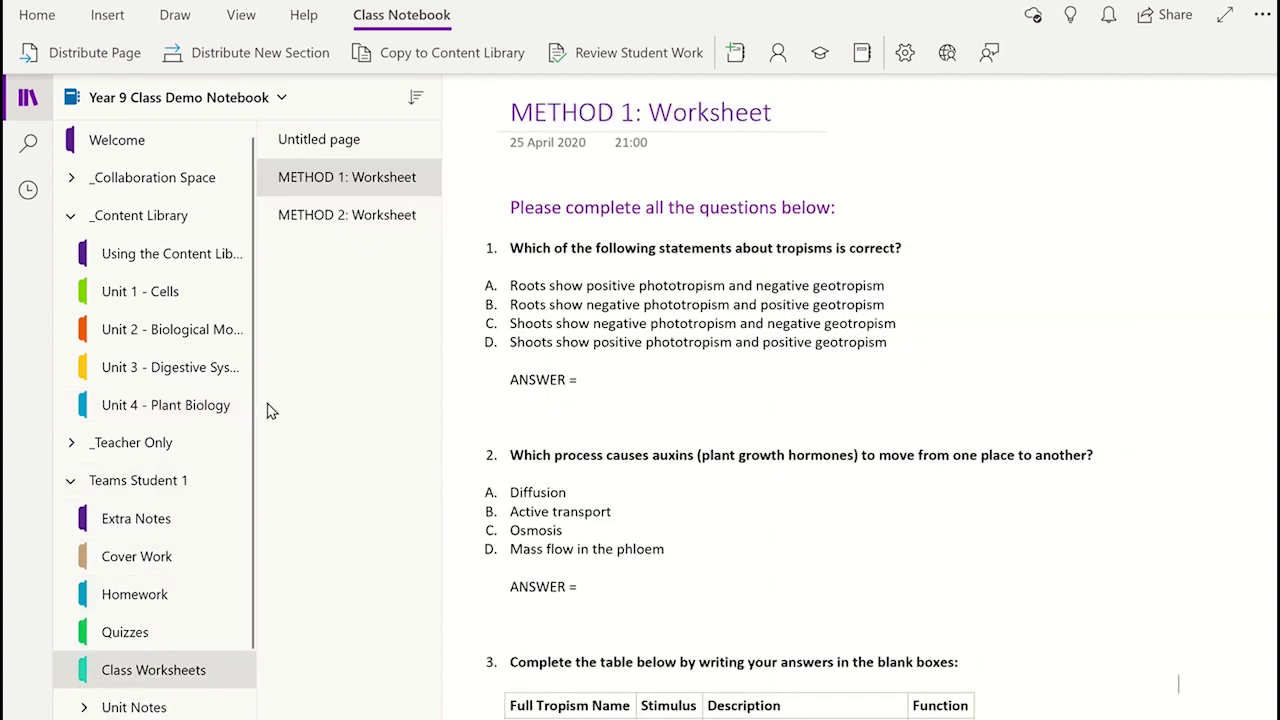
click(323, 229)
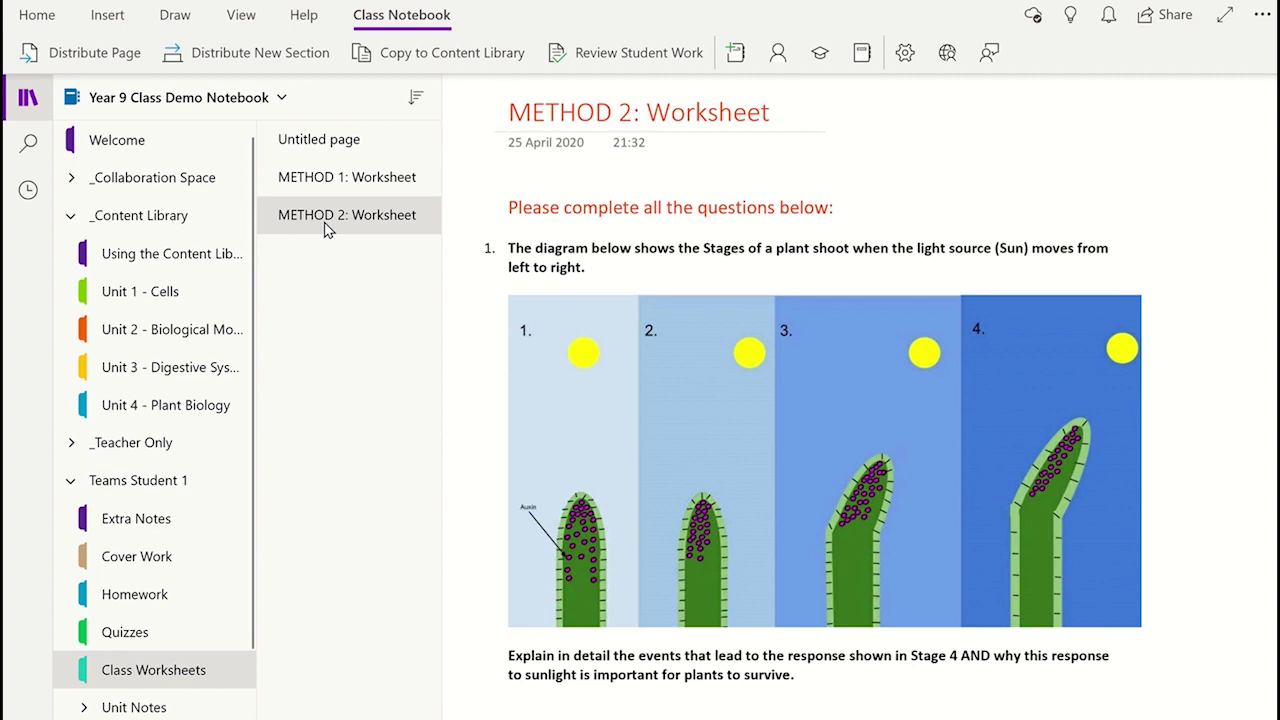
Sync the whole notebook with Sync This Notebook.
right_click(170, 100)
click(243, 147)
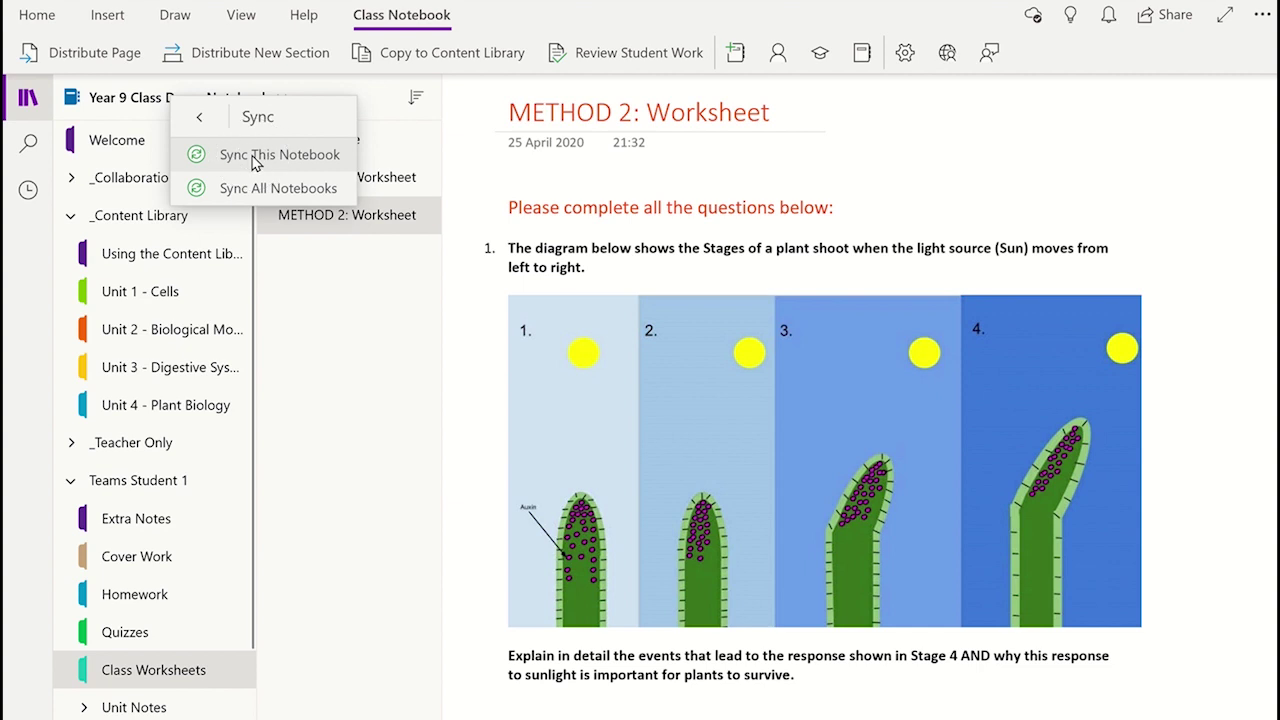
click(253, 160)
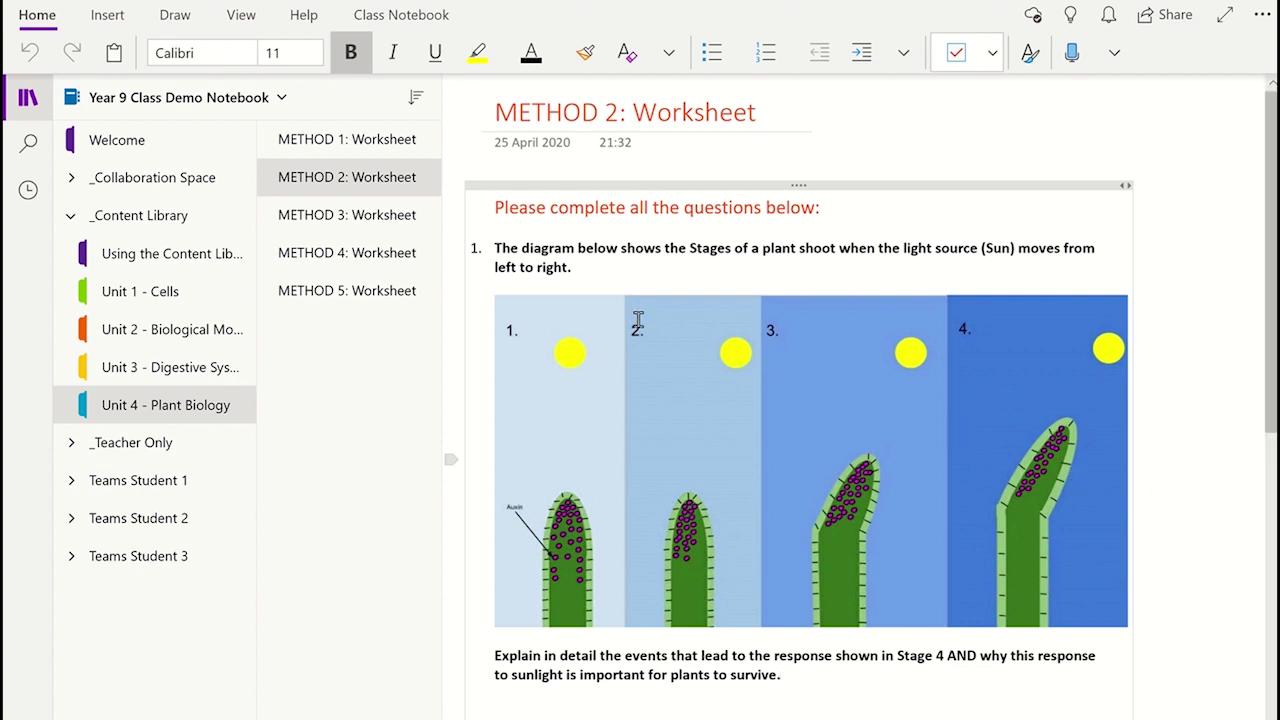
Open METHOD 3: Worksheet and show the Class Notebook Distribute Page menu.
click(351, 233)
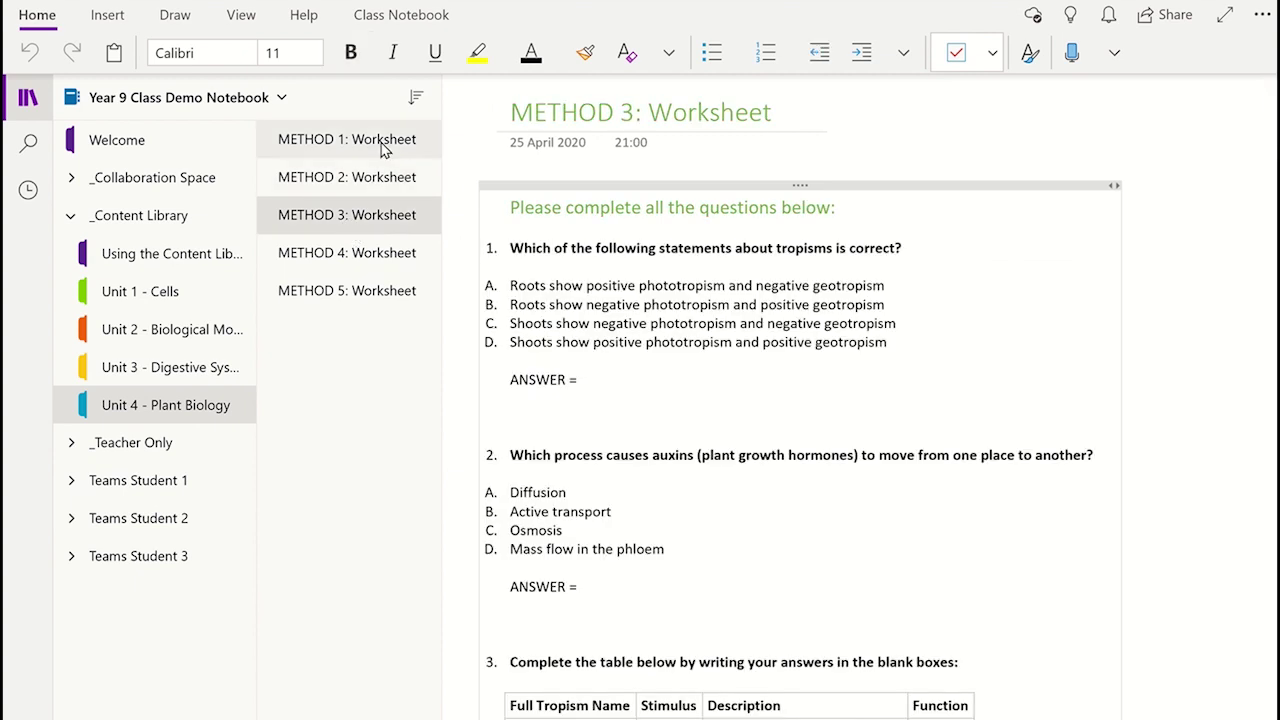
click(392, 18)
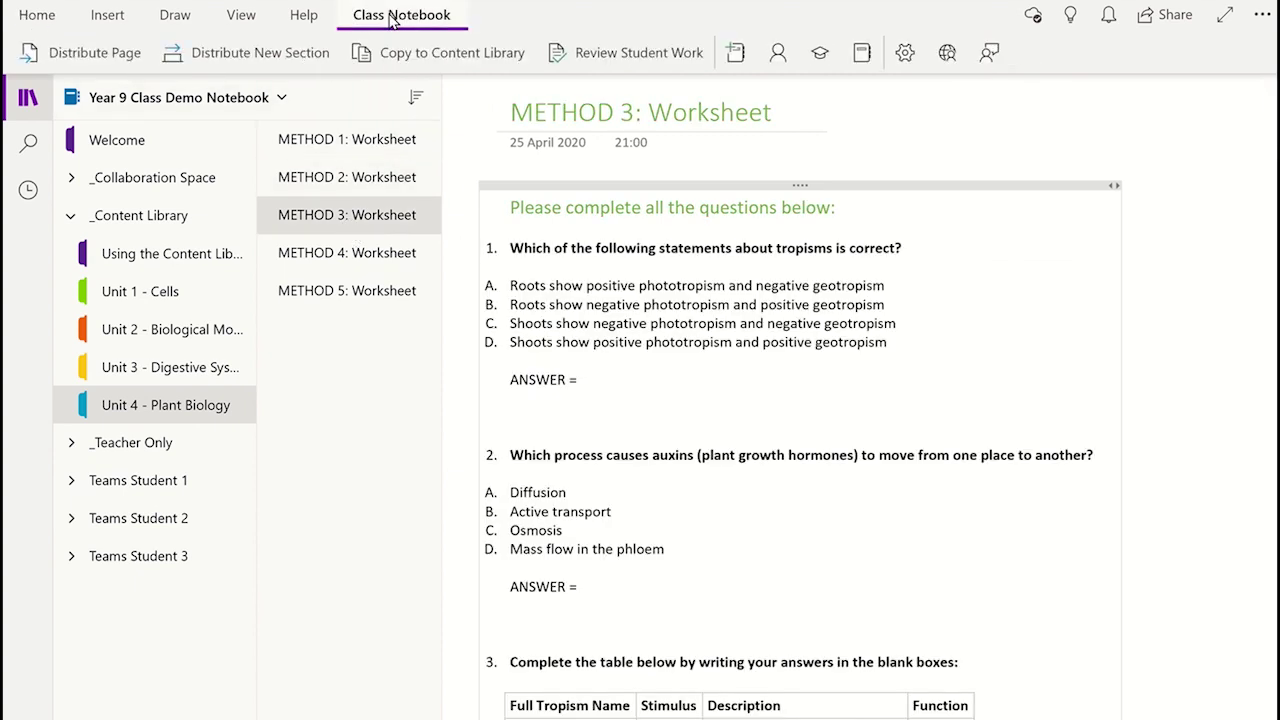
click(44, 54)
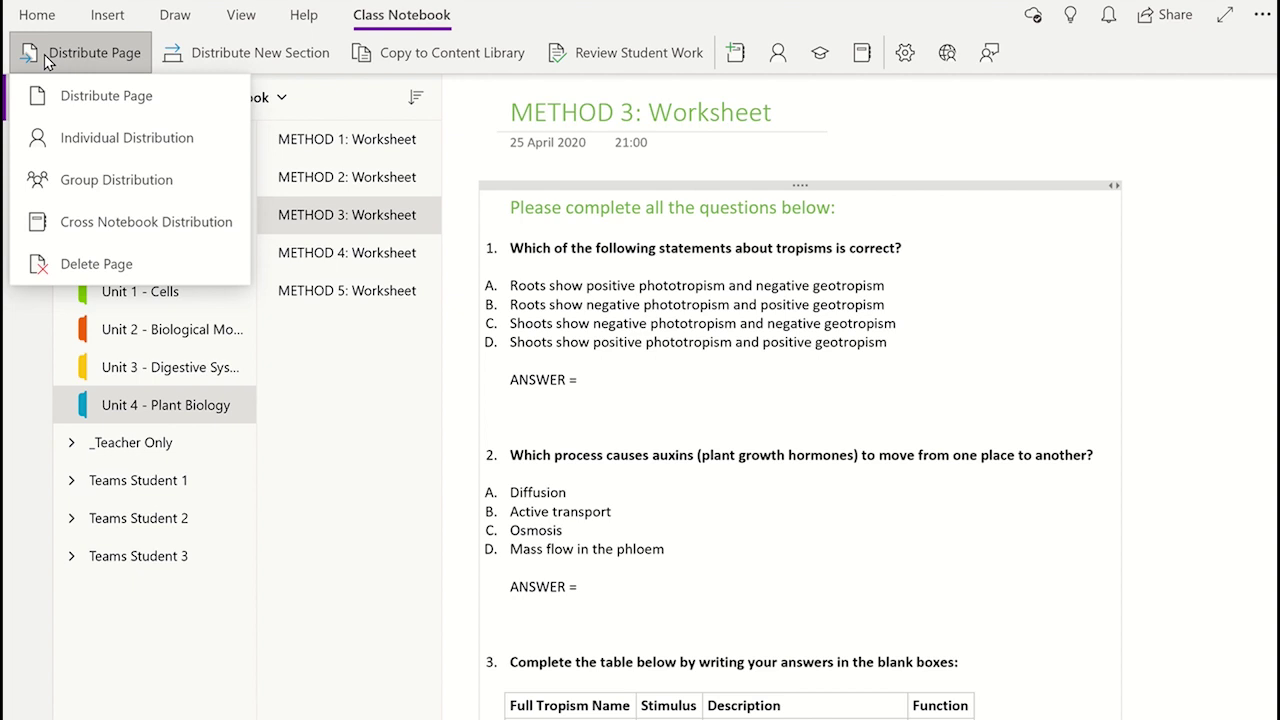
Distribute the page individually to Teams Student 1's Class Worksheets section.
click(126, 154)
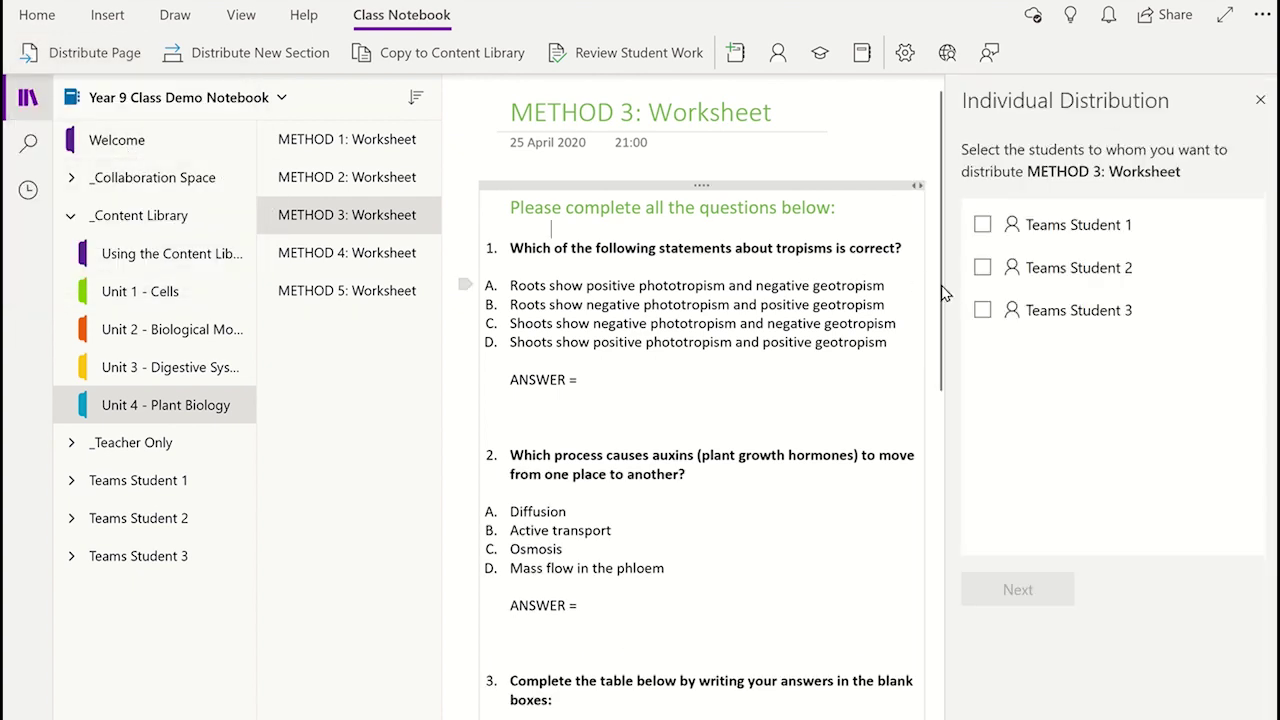
click(985, 227)
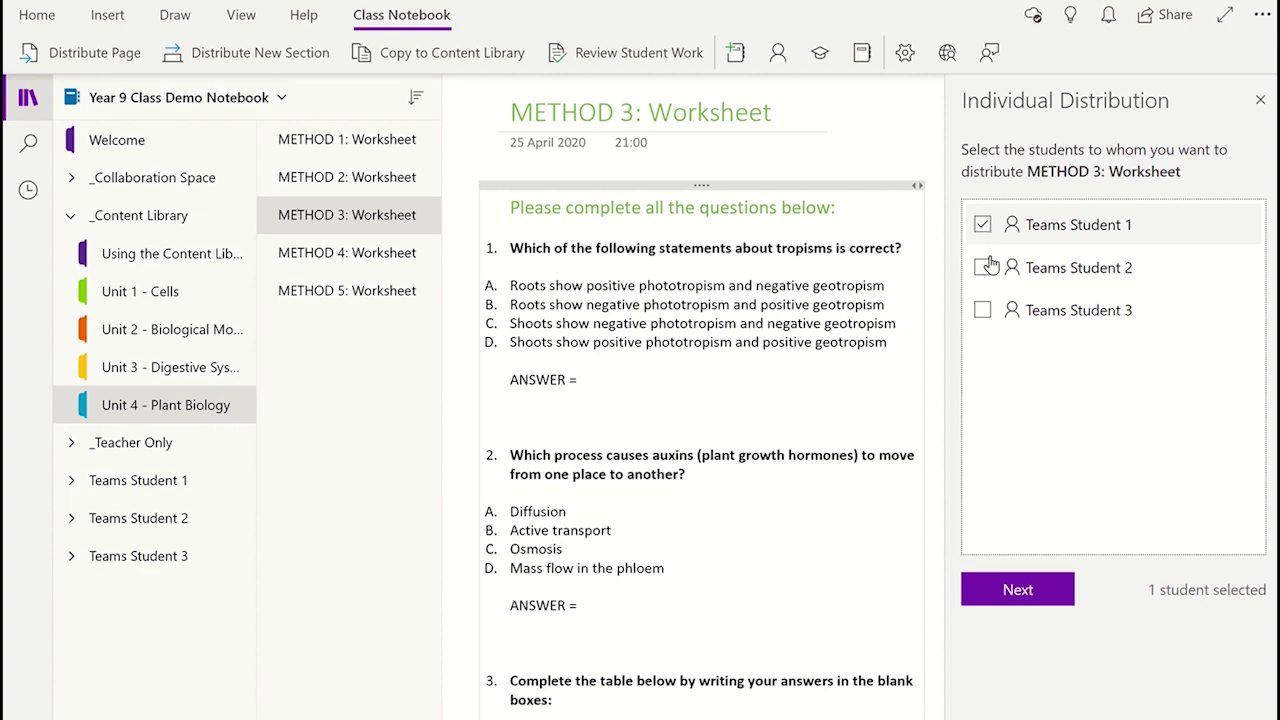
click(1010, 610)
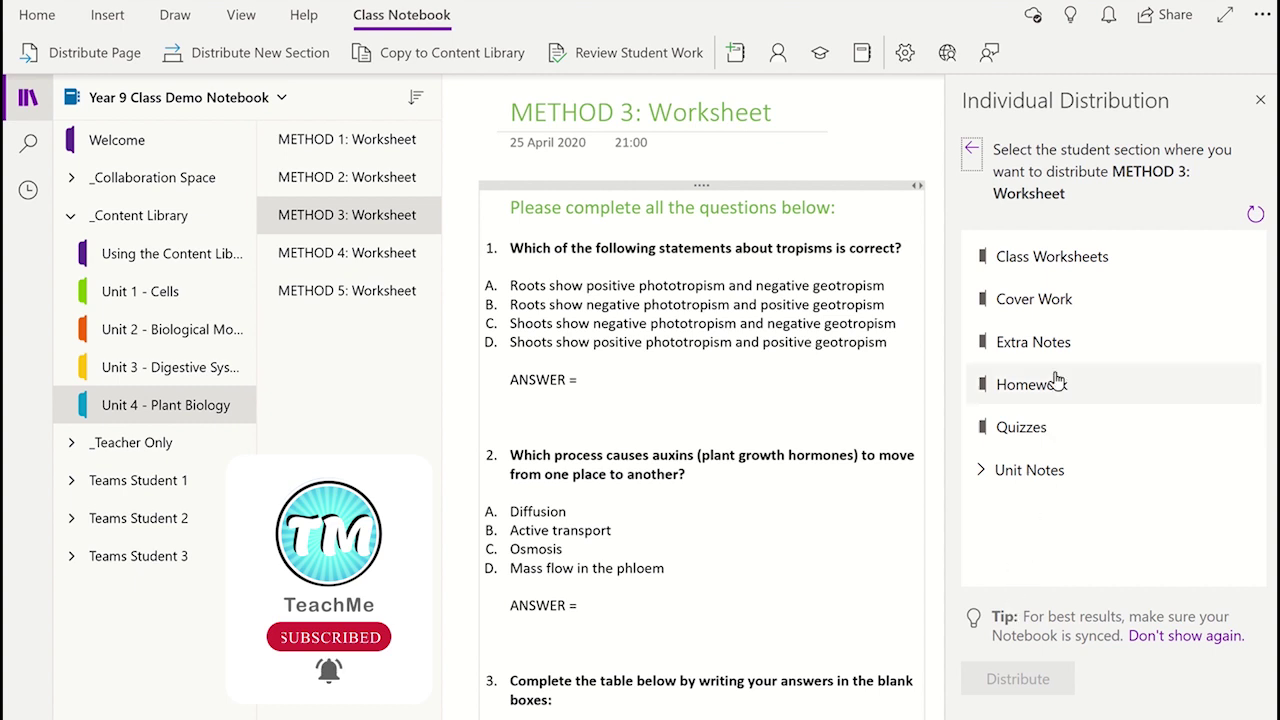
click(1072, 270)
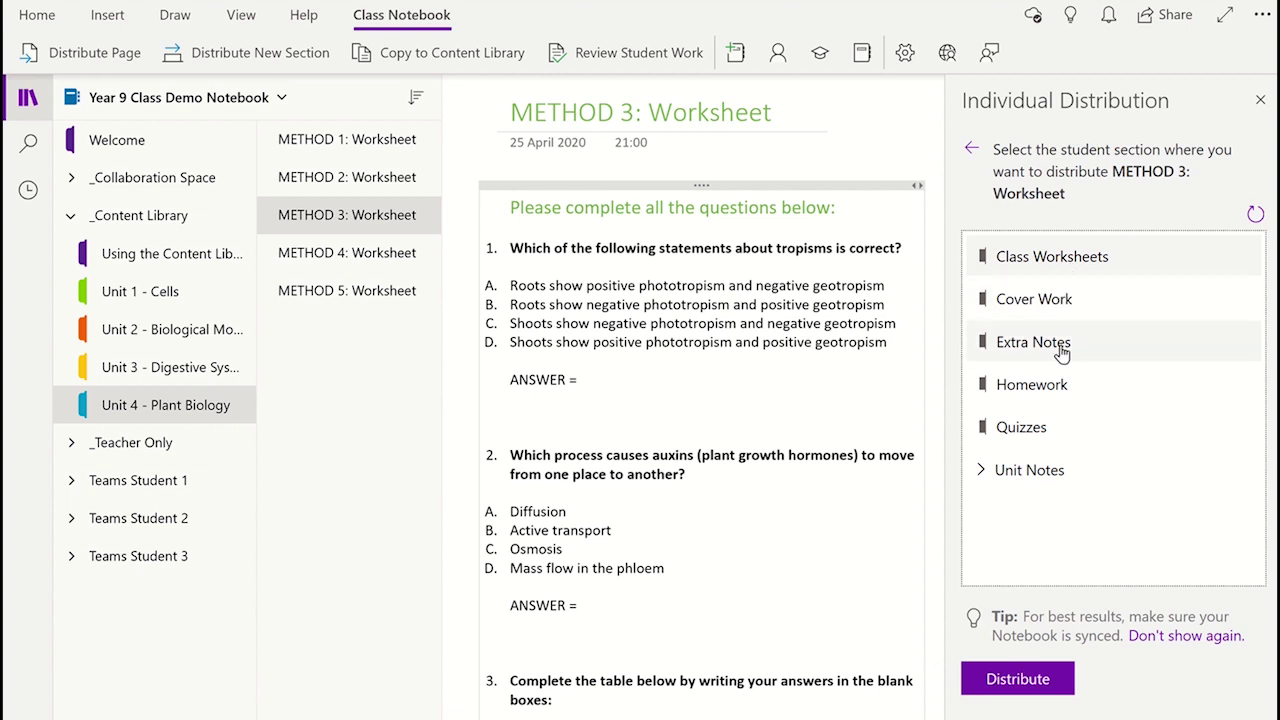
click(1020, 682)
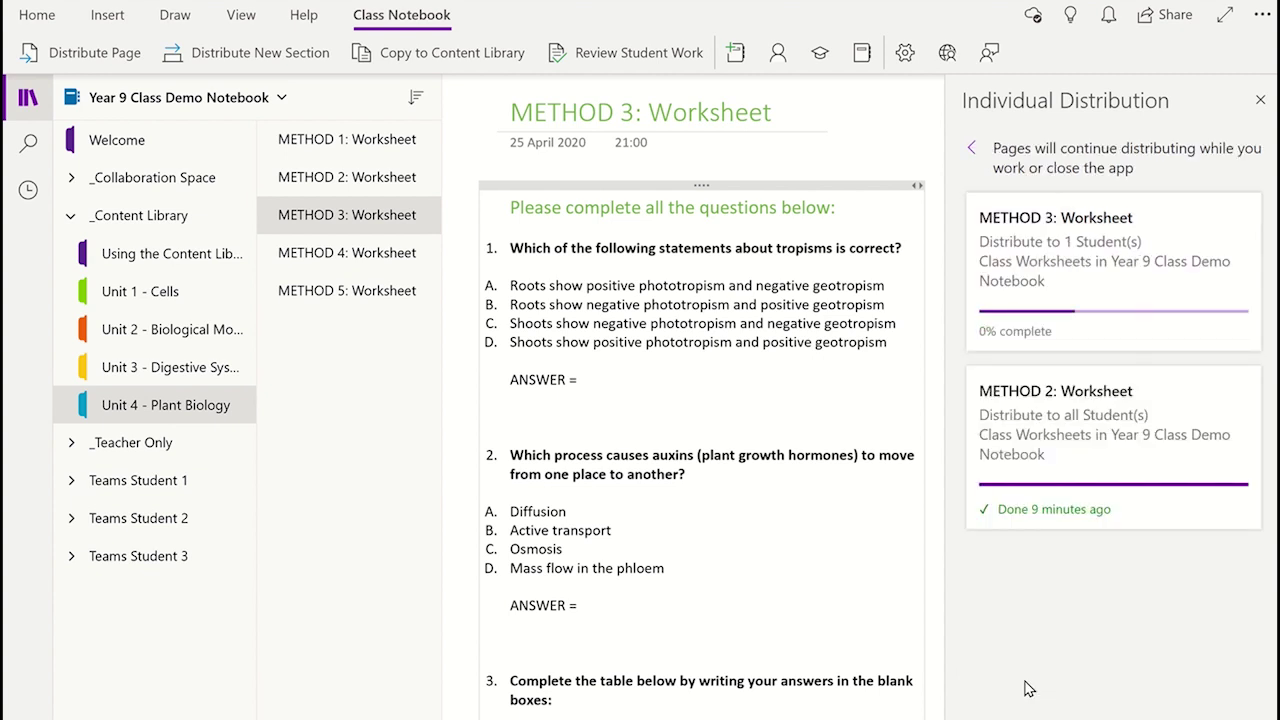
Sync the notebook and open the newly arrived METHOD 3: Worksheet in Teams Student 1's Class Worksheets.
click(110, 488)
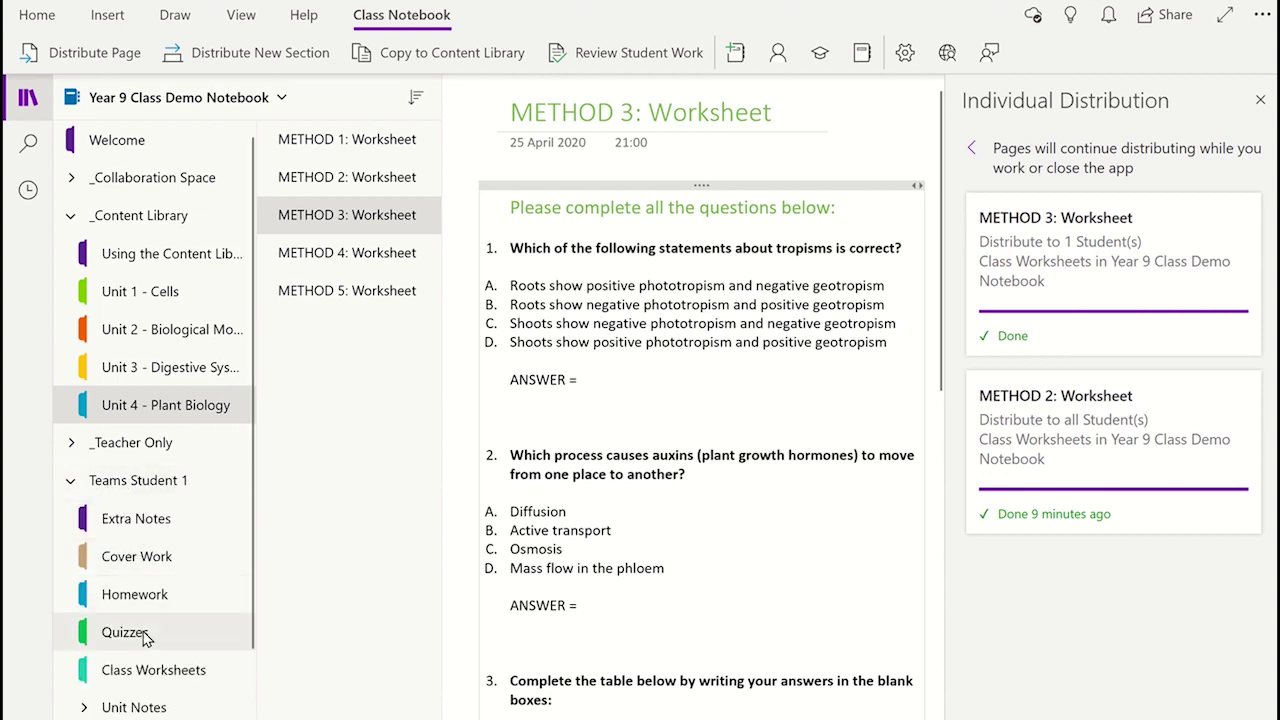
click(146, 670)
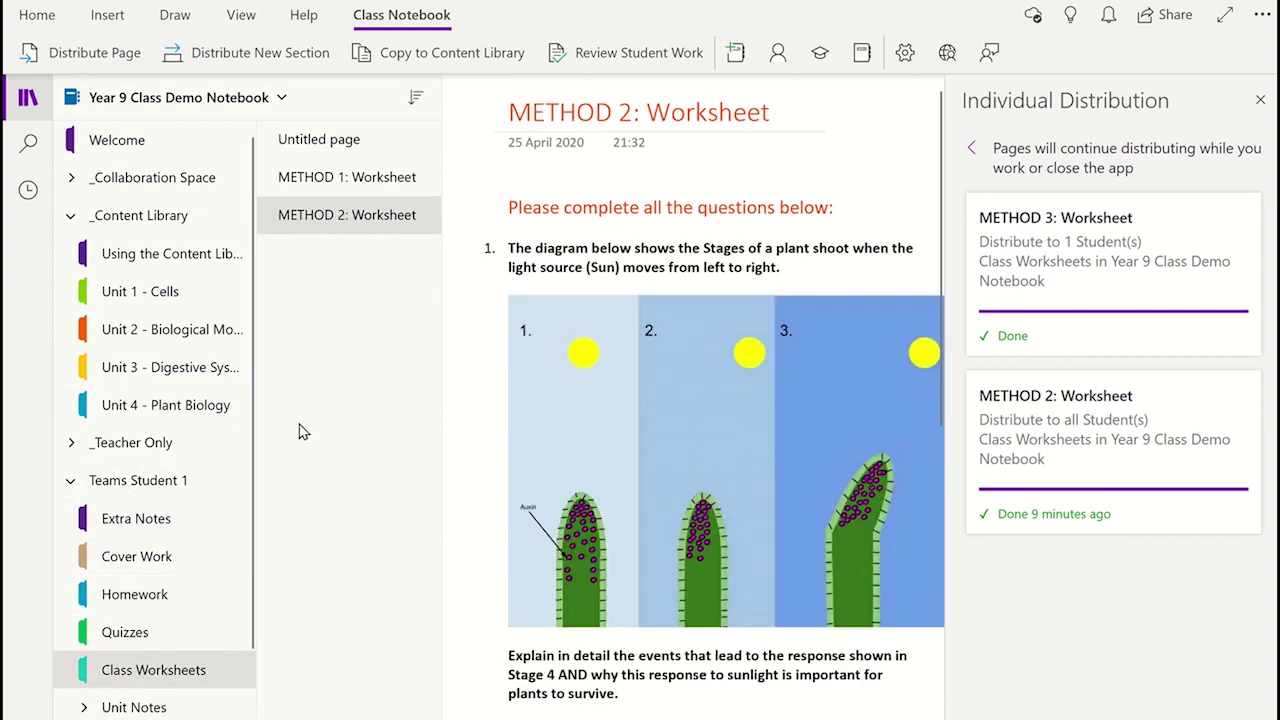
right_click(218, 97)
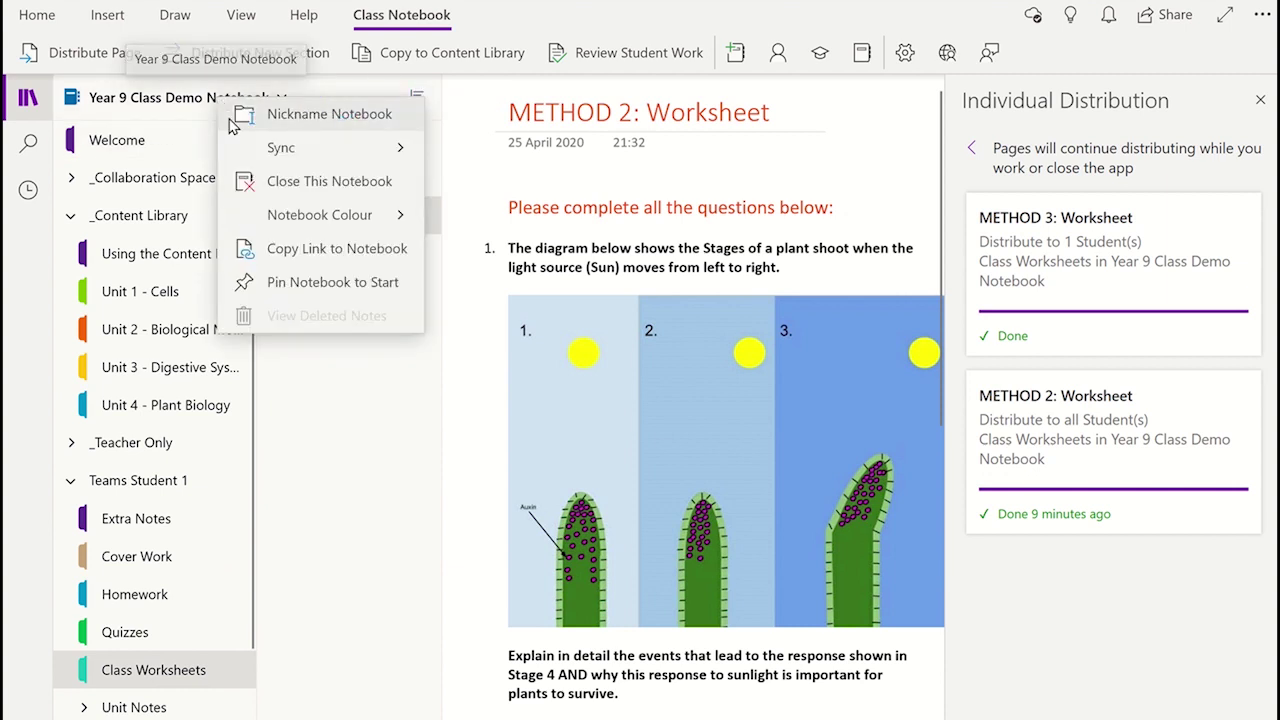
click(275, 149)
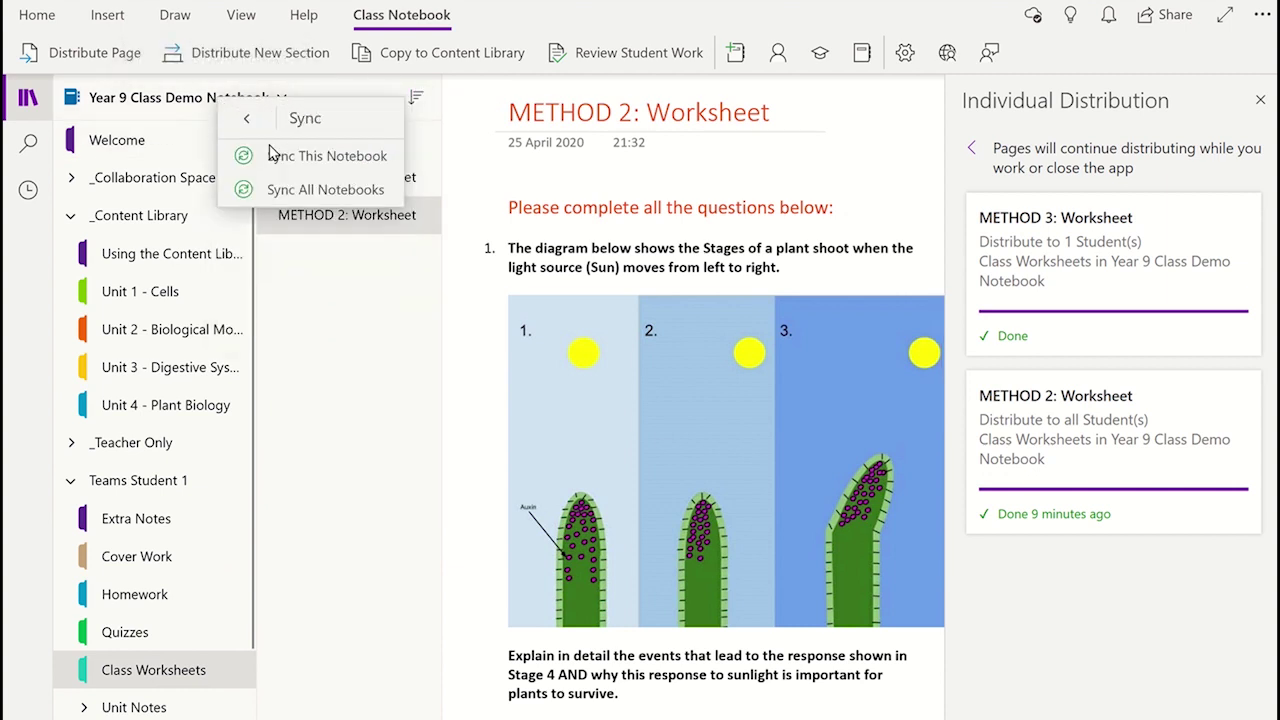
click(318, 158)
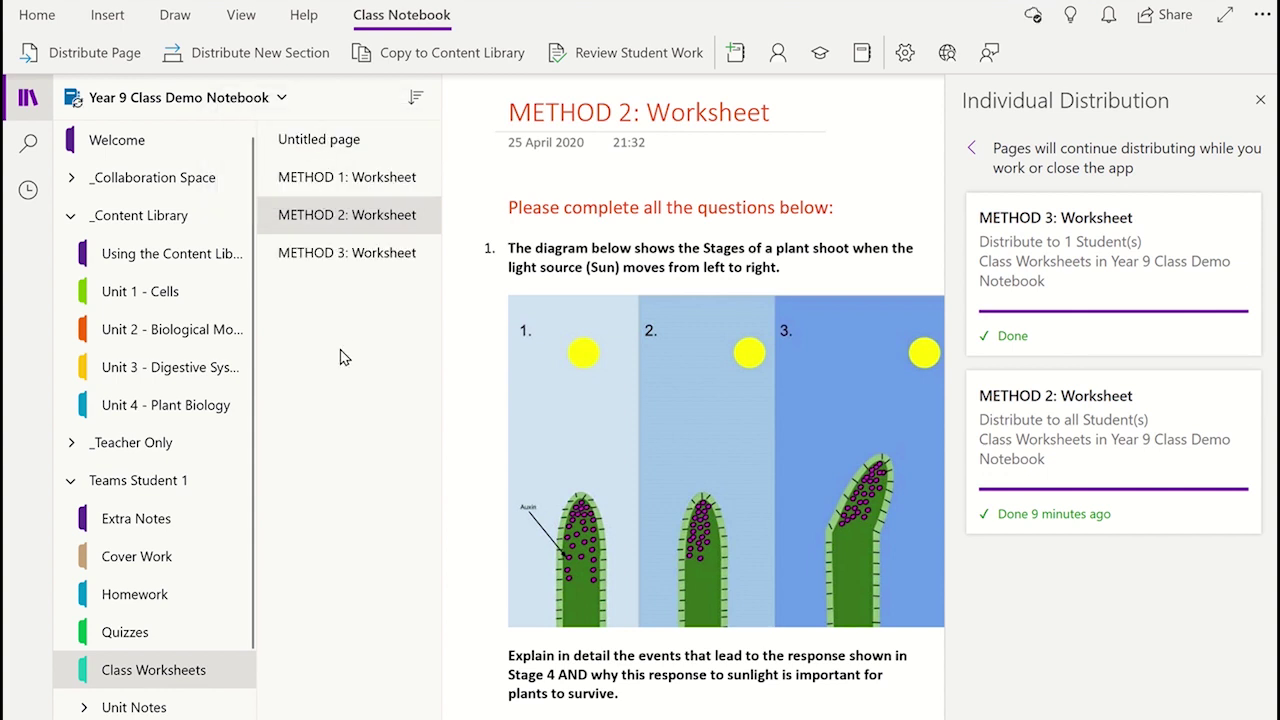
click(382, 262)
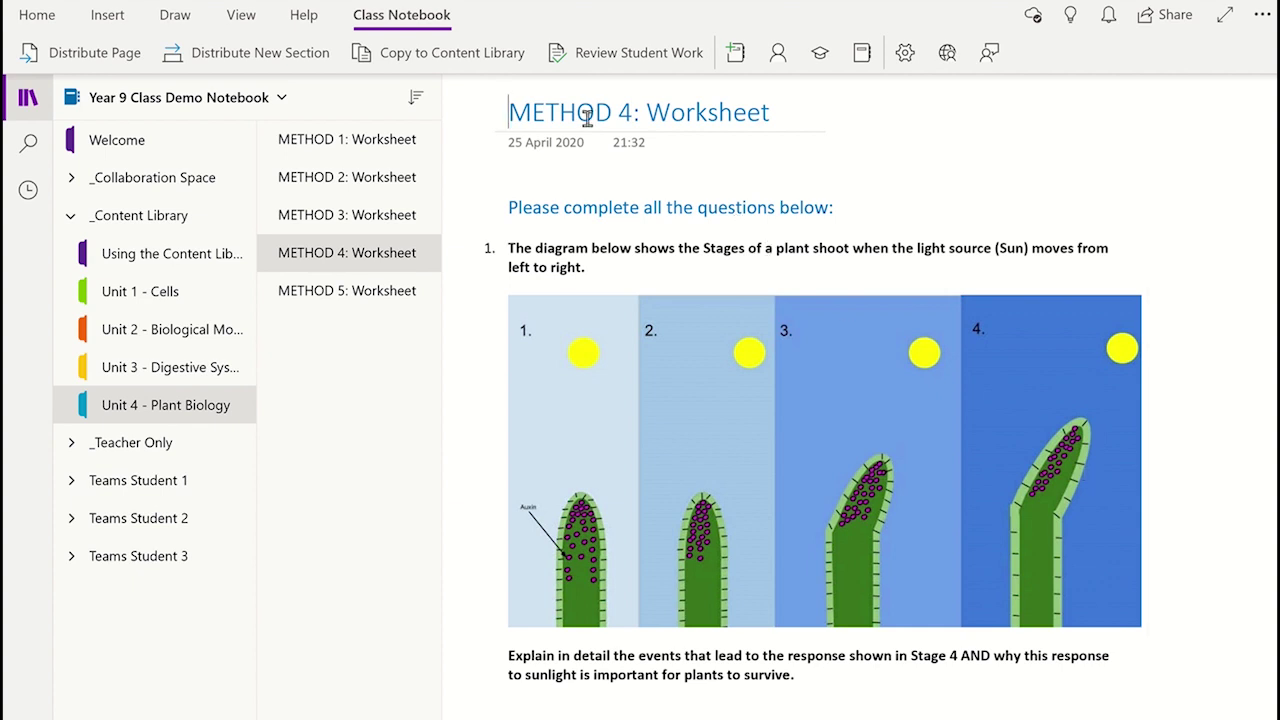
click(408, 18)
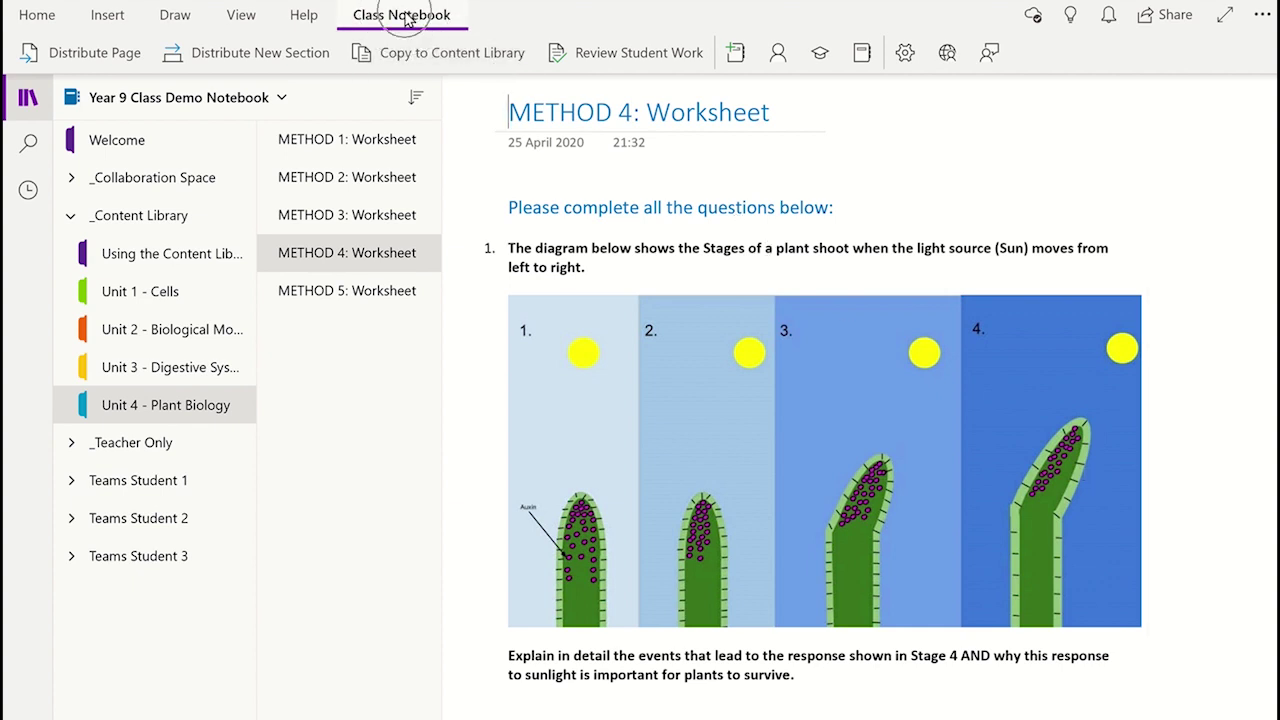
Start a Group Distribution of METHOD 4: Worksheet from the Distribute Page menu.
click(88, 55)
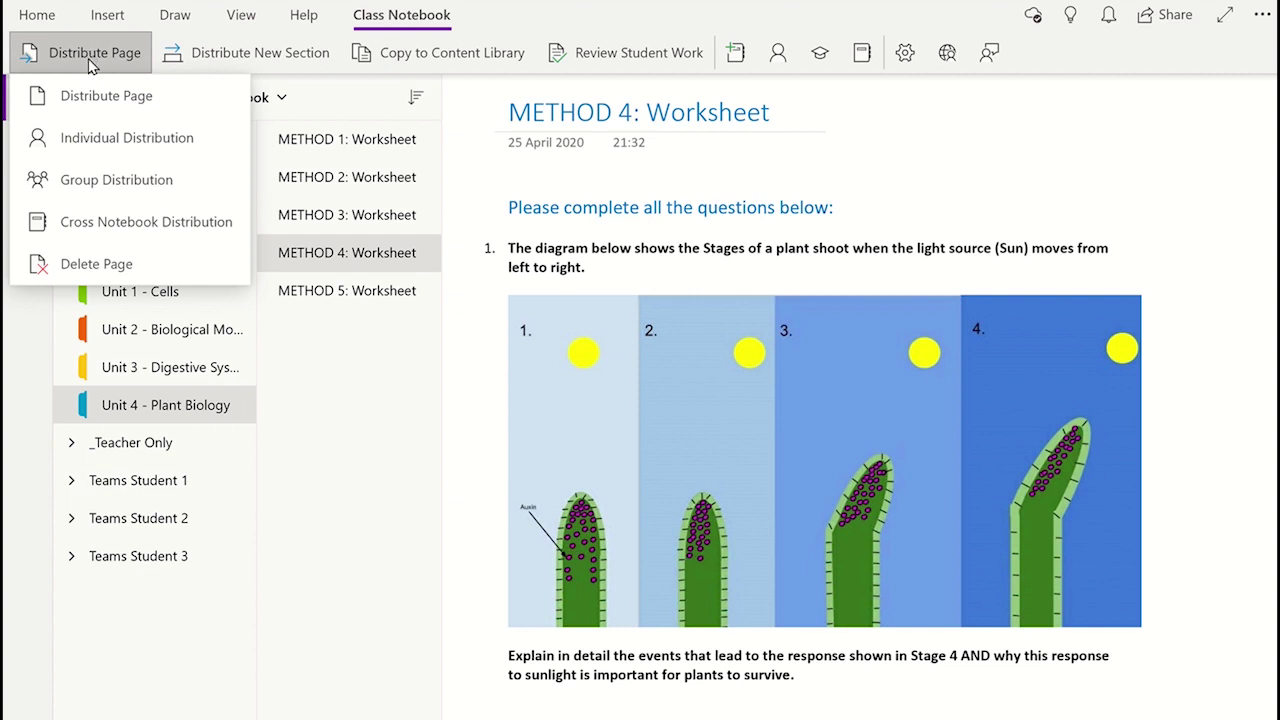
click(112, 181)
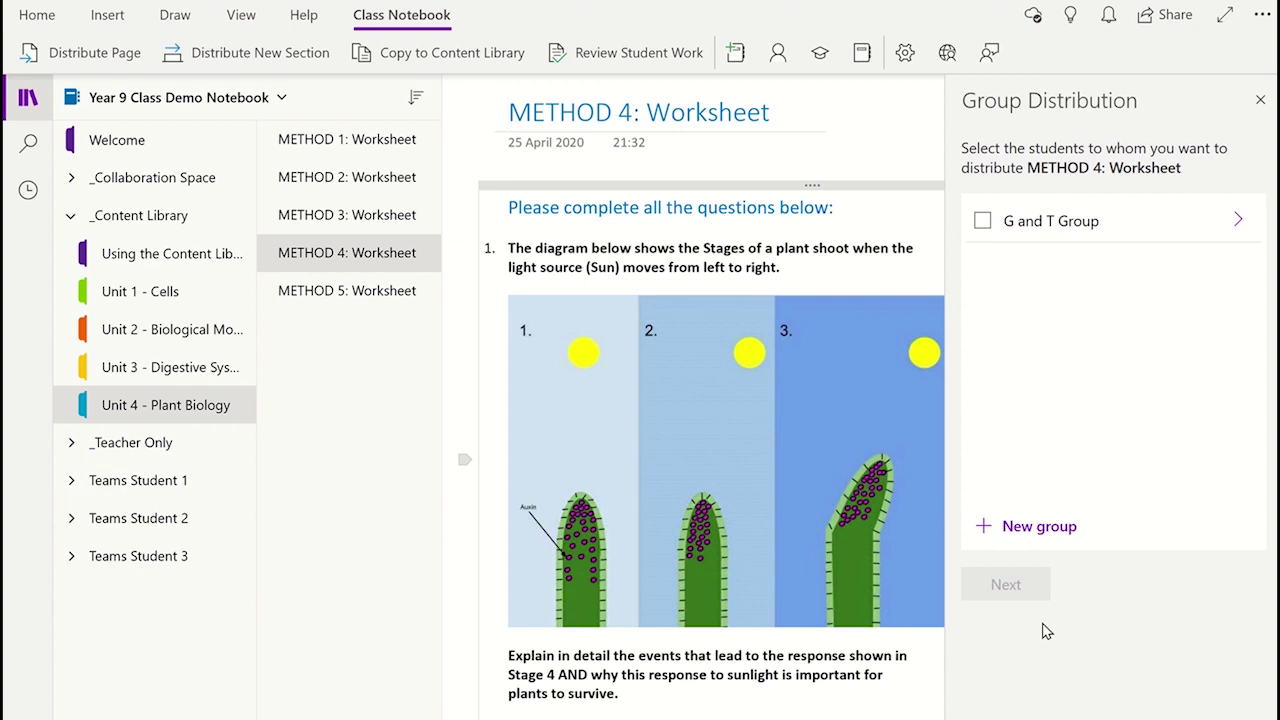
Create and save a new group named 'Group B' containing Teams Student 3.
click(1033, 533)
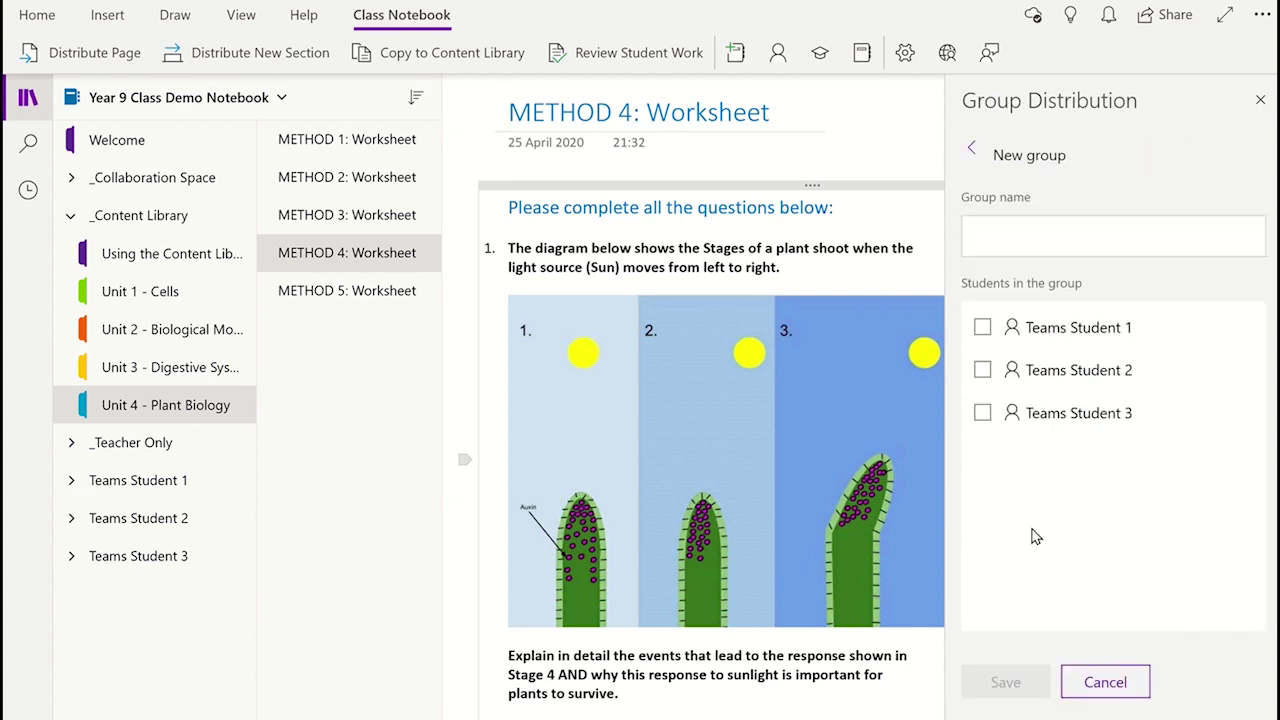
click(1035, 233)
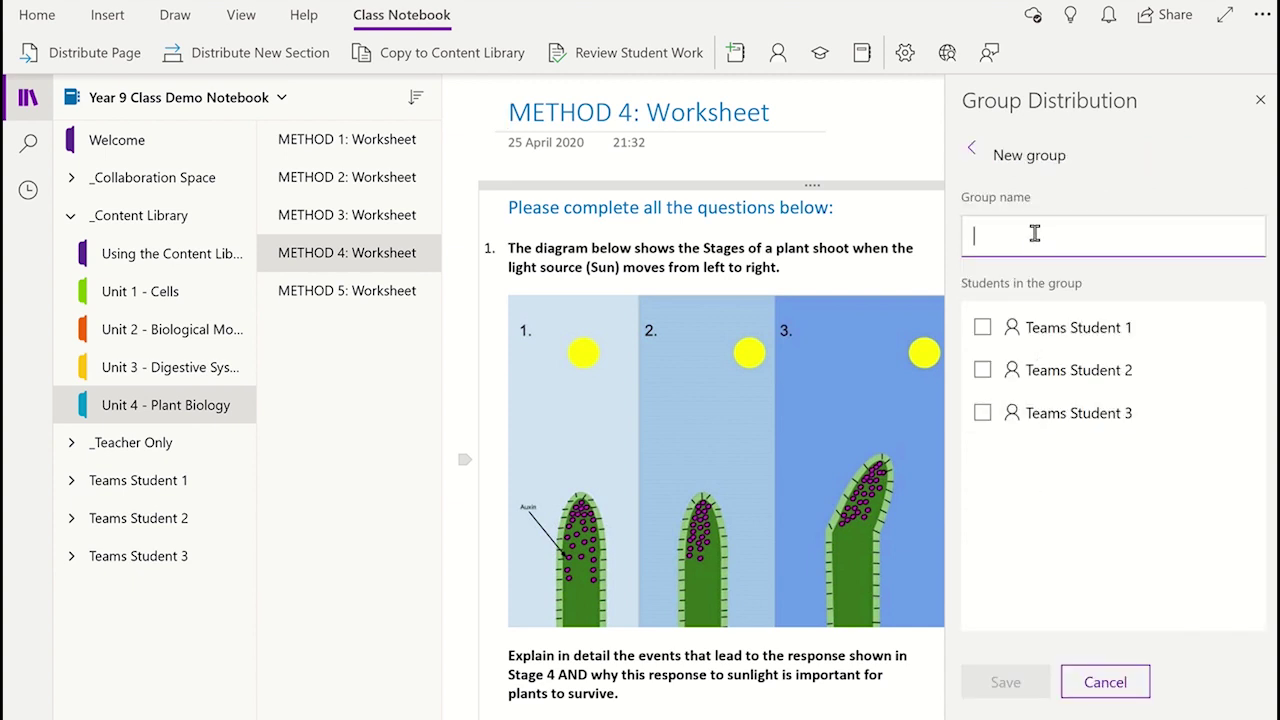
text(Group B)
click(983, 416)
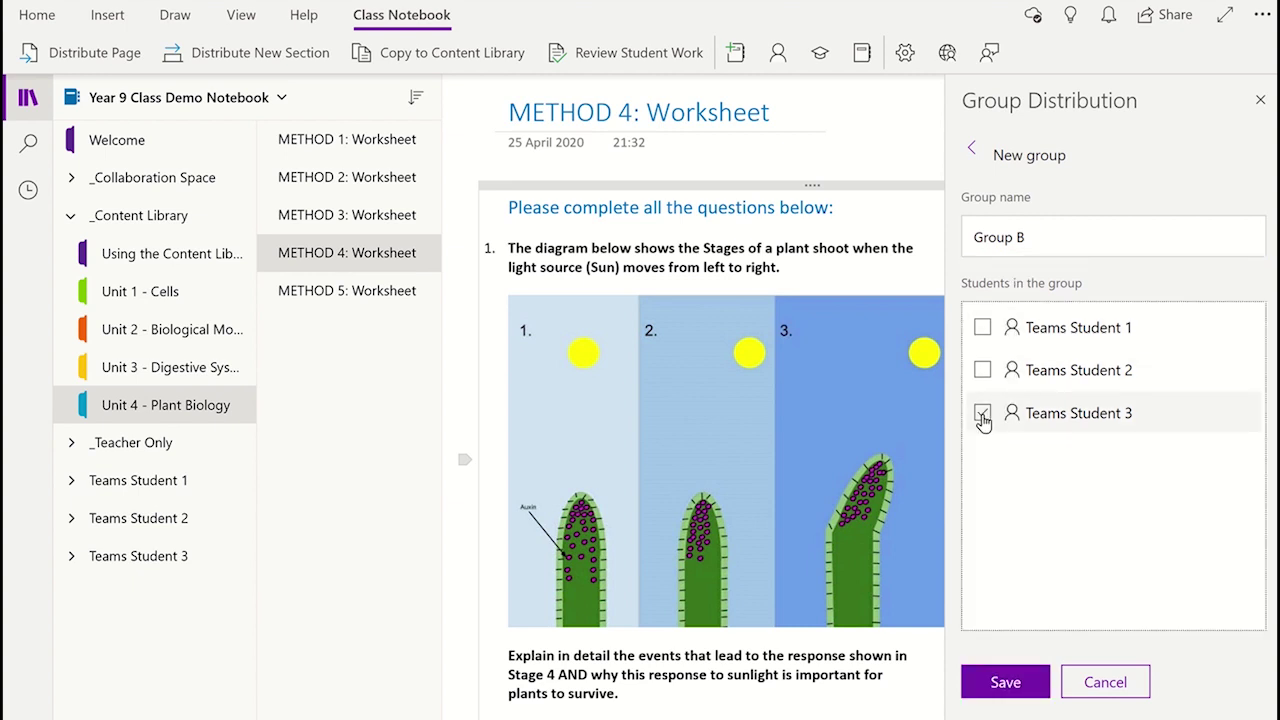
click(994, 682)
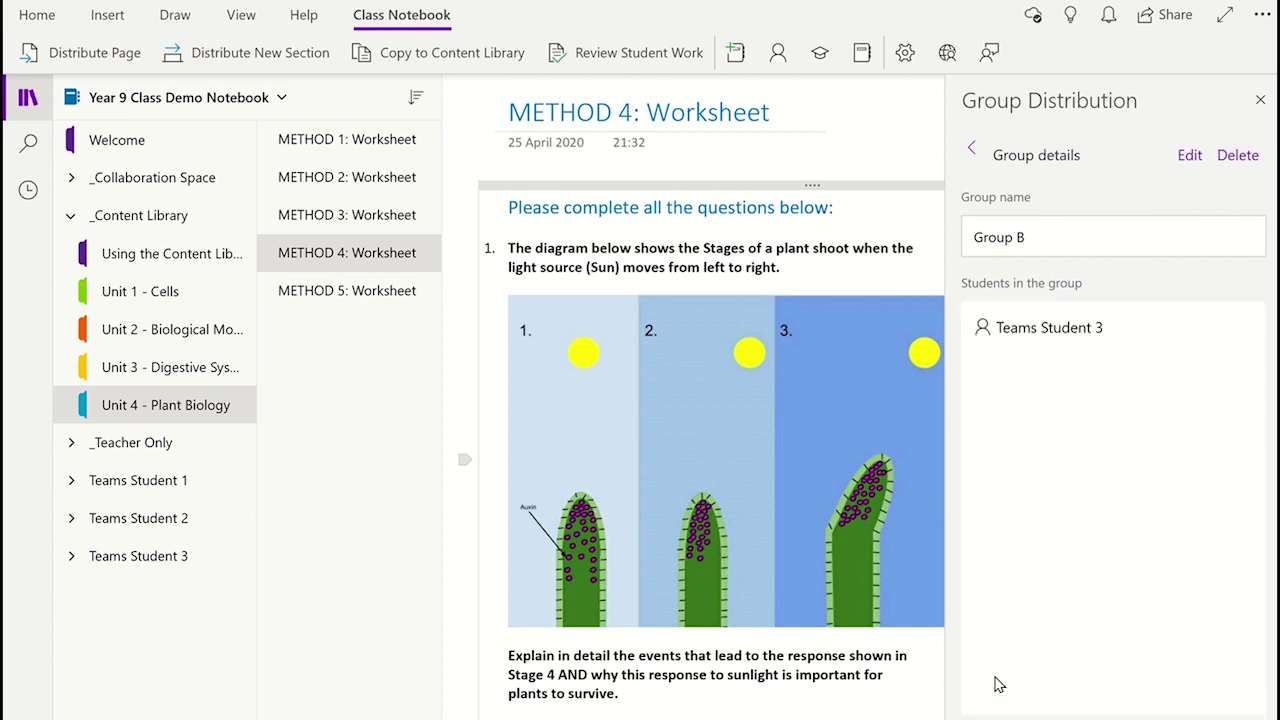
click(970, 155)
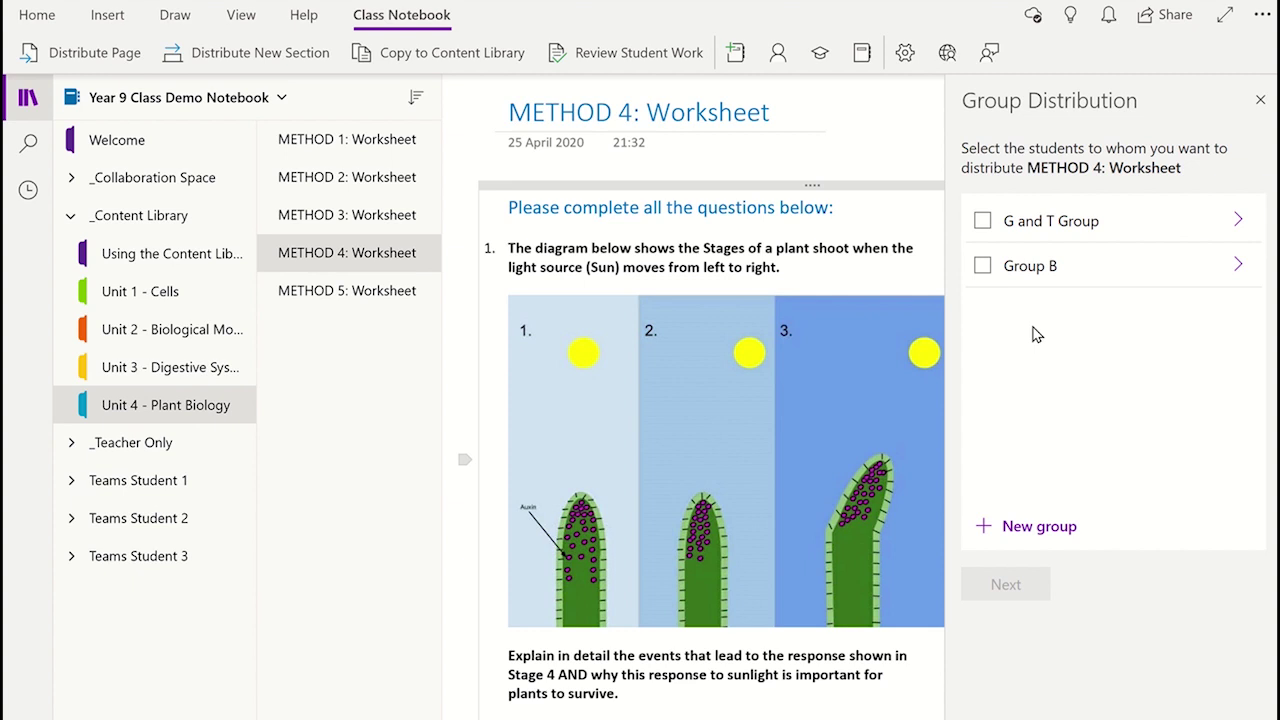
Select Group B and distribute METHOD 4: Worksheet to its Class Worksheets section.
click(983, 272)
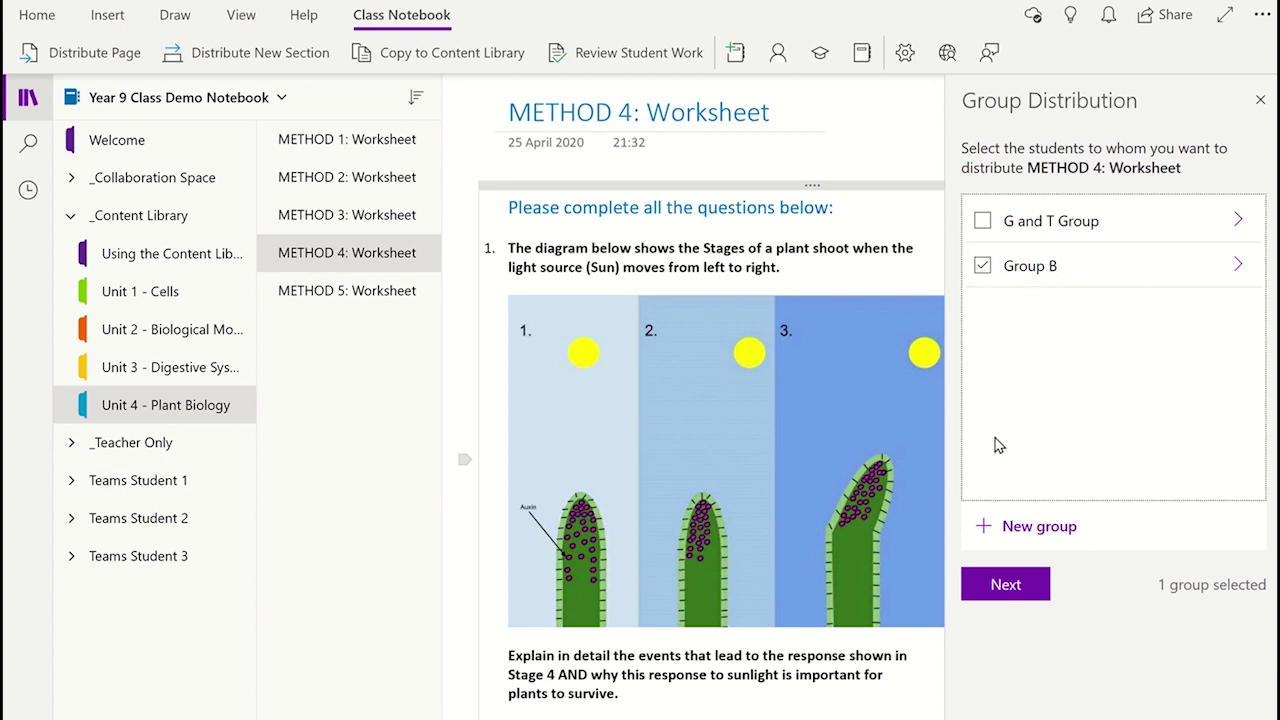
click(997, 591)
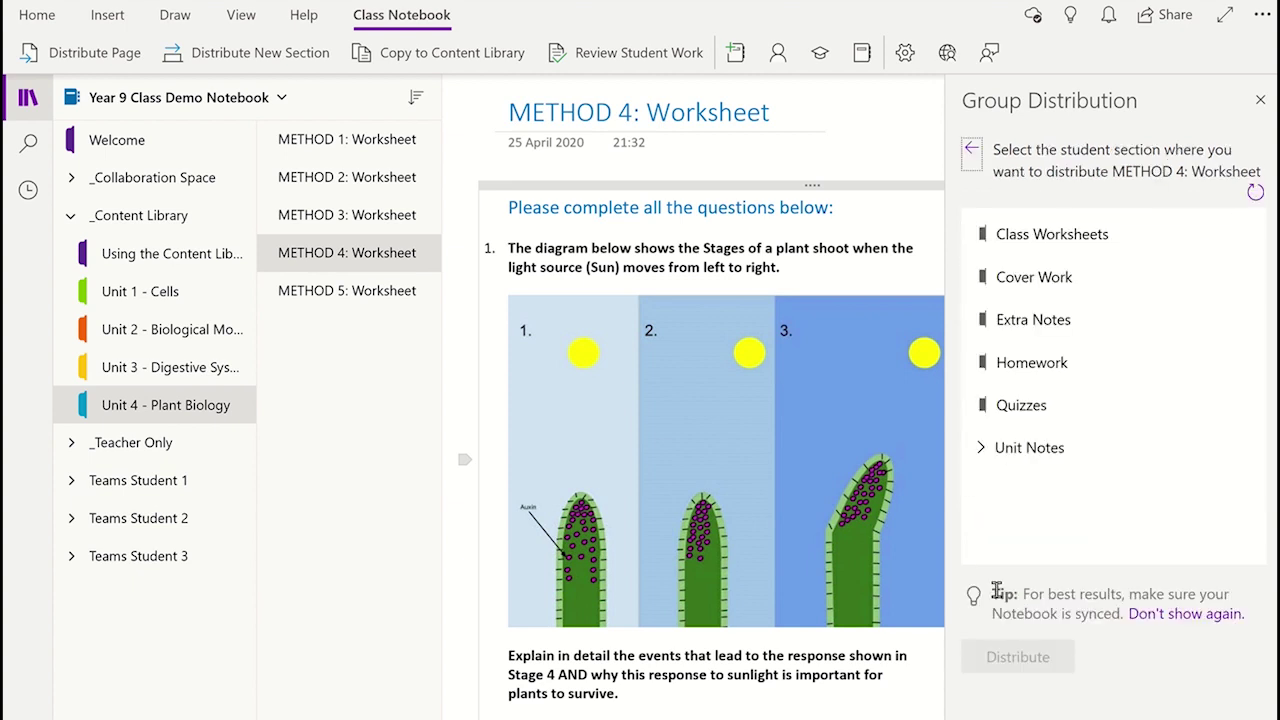
click(1043, 240)
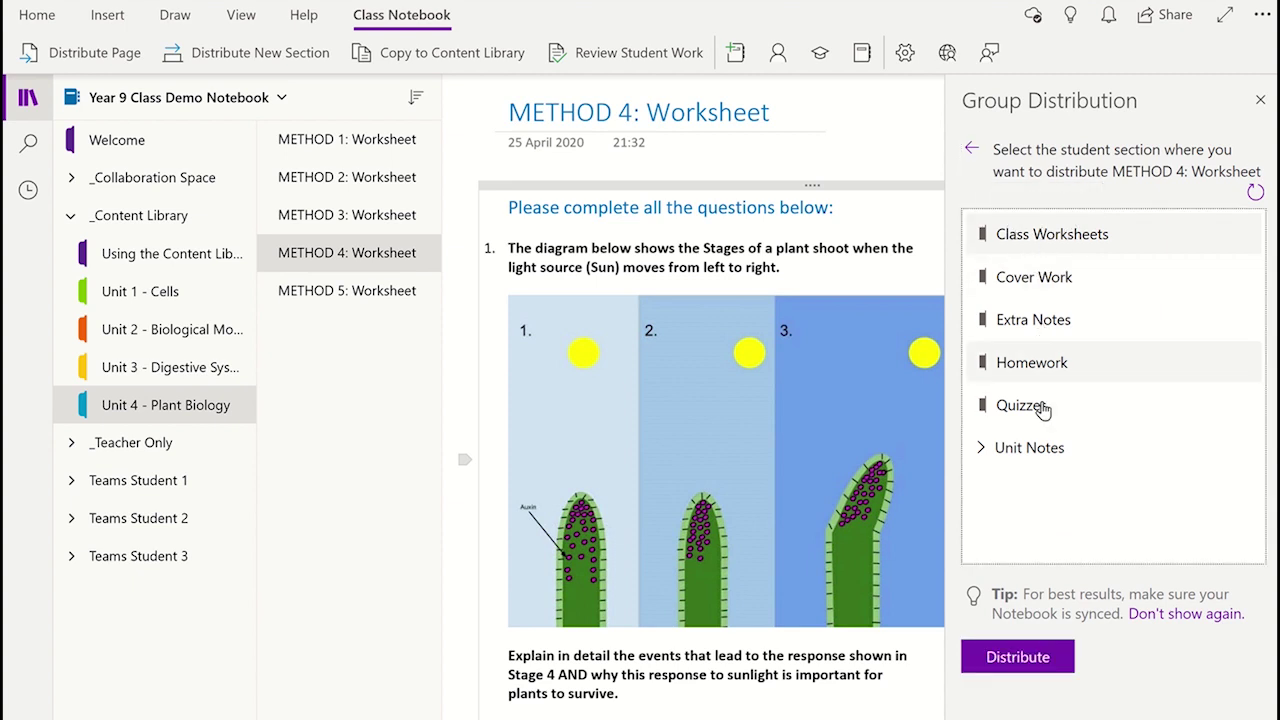
click(1018, 658)
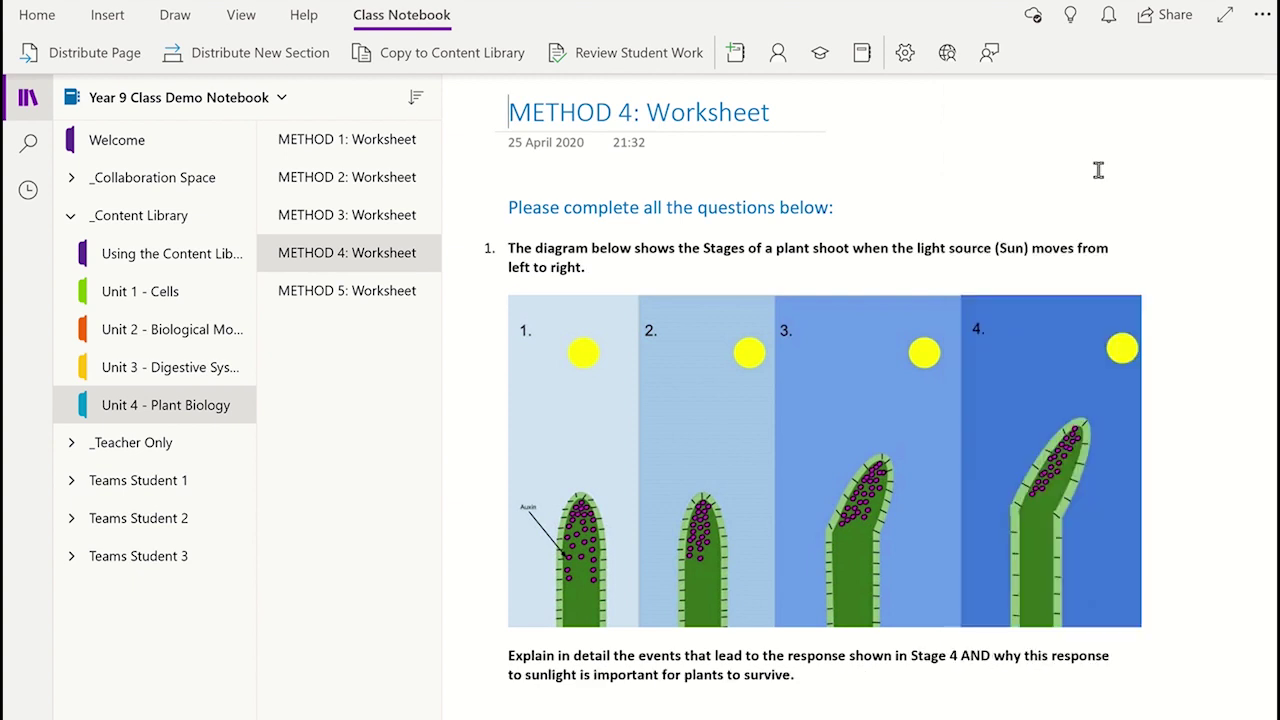
Sync the notebook and open the new METHOD 4: Worksheet in Teams Student 3's Class Worksheets.
click(142, 560)
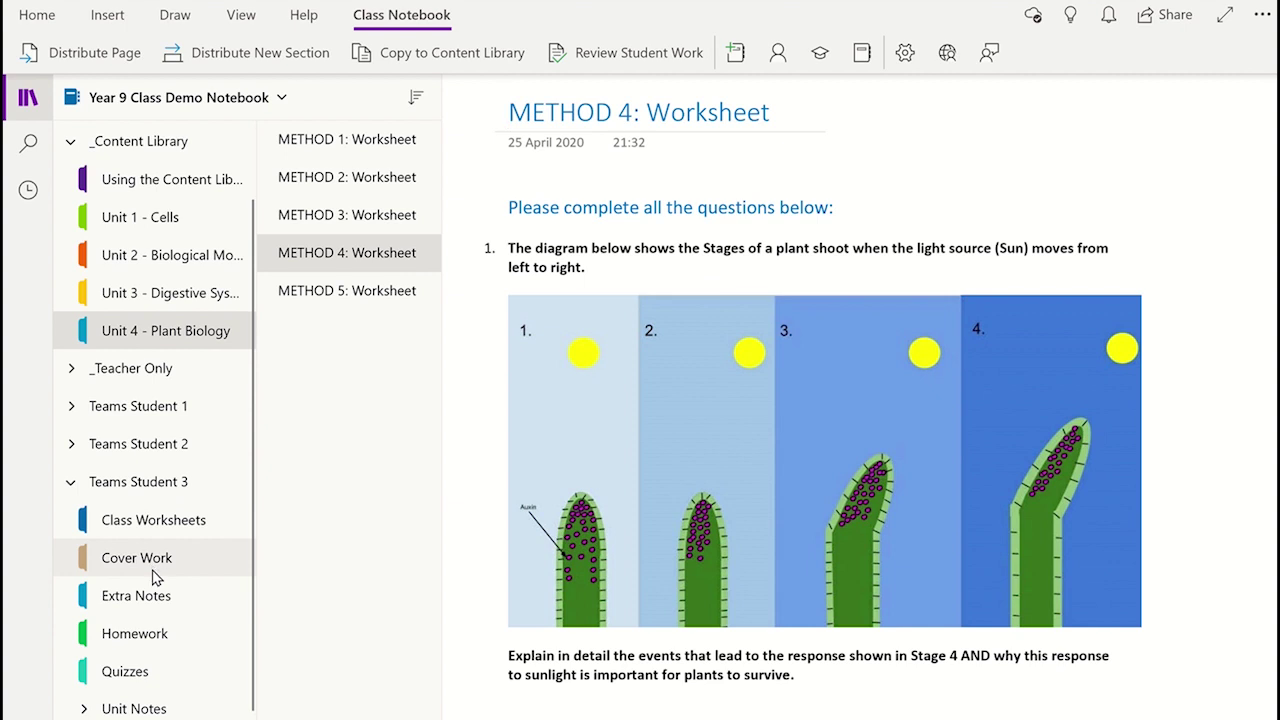
click(160, 527)
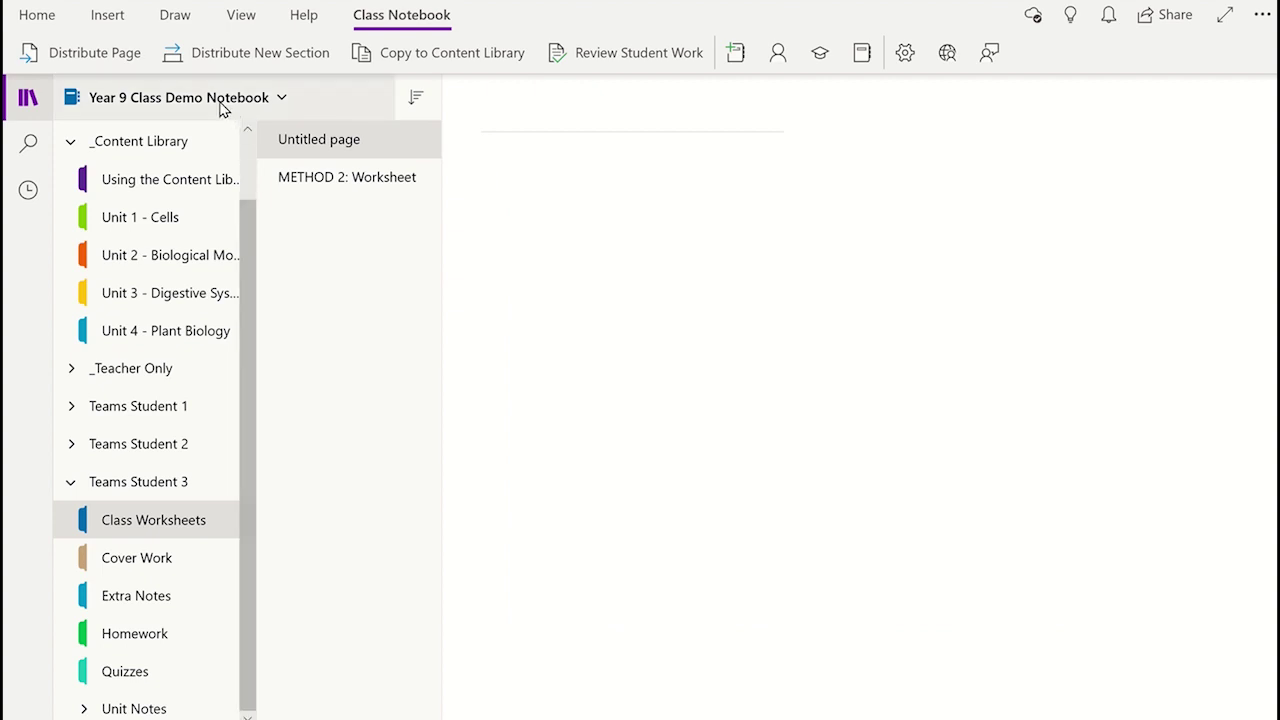
right_click(183, 97)
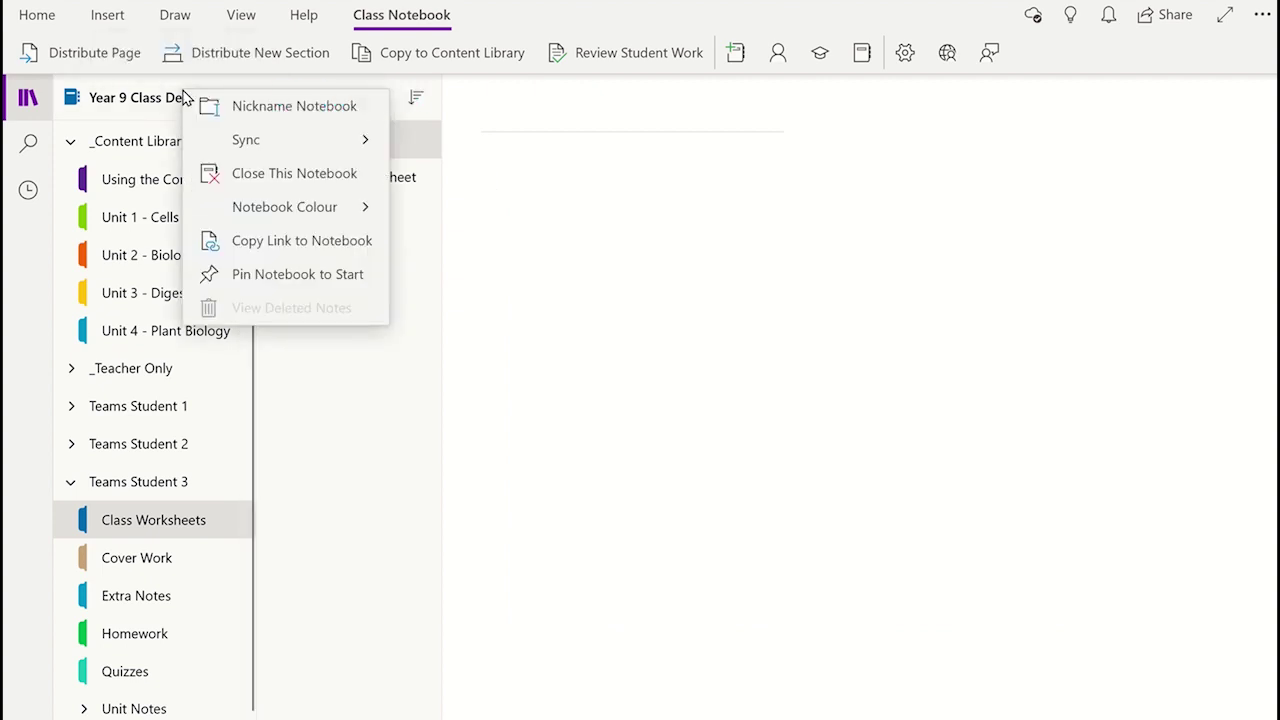
click(245, 142)
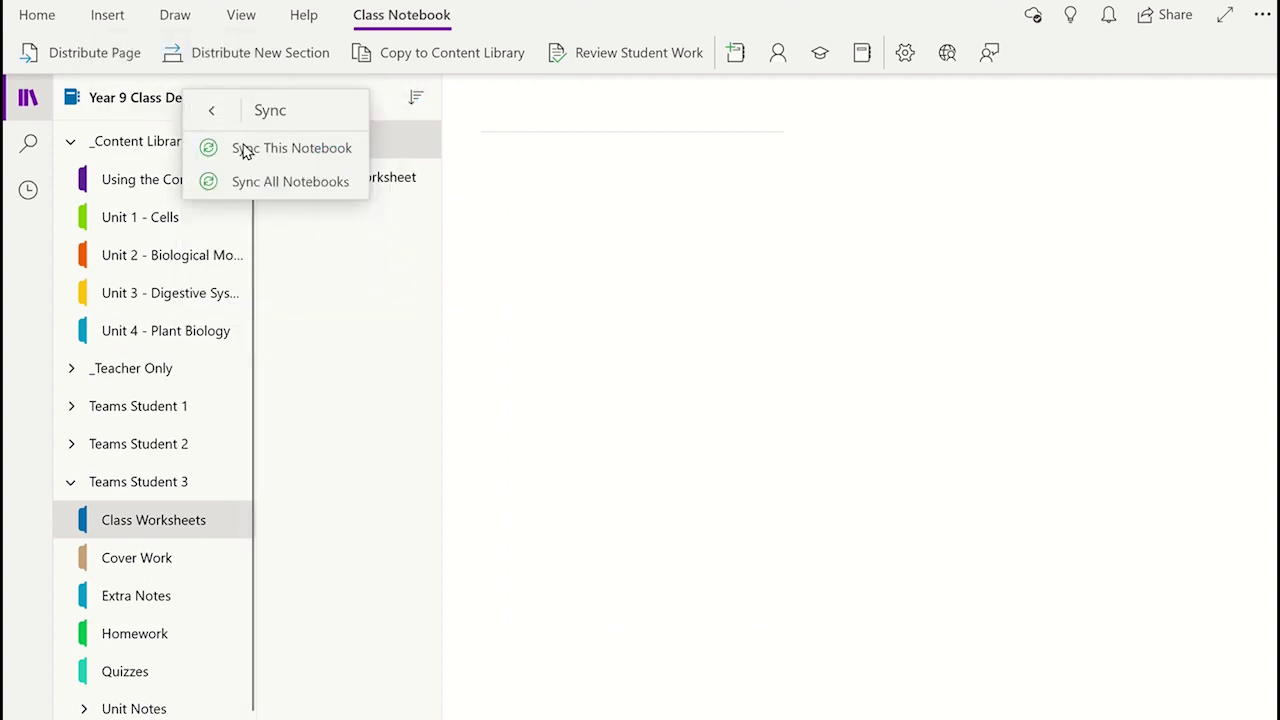
click(245, 148)
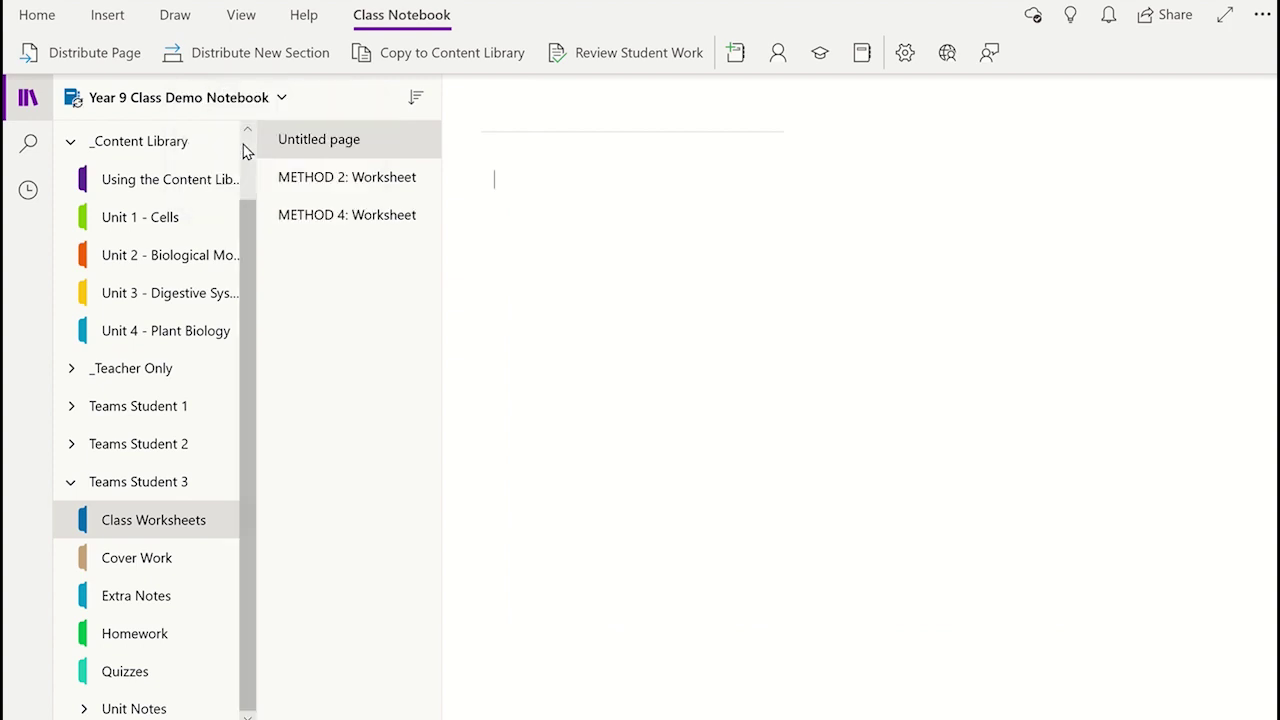
click(338, 215)
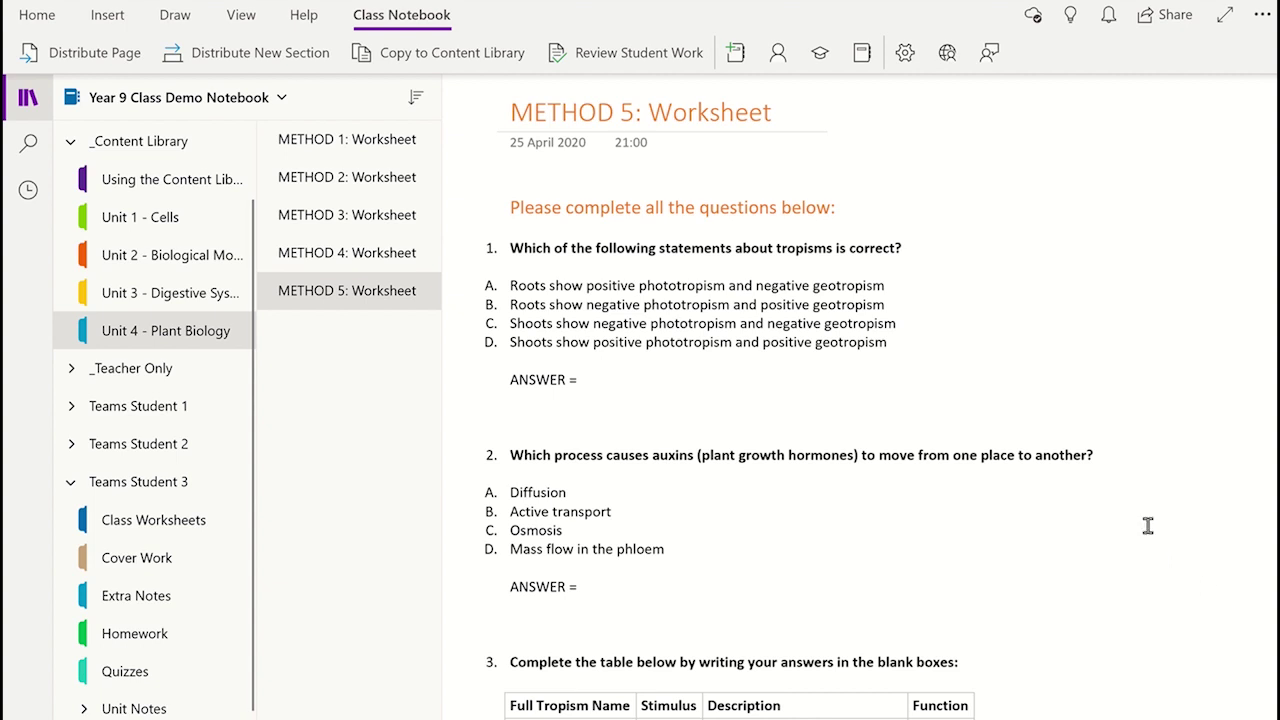
Use Cross Notebook Distribution to send METHOD 5: Worksheet to two notebooks' Topic 5 sections.
click(401, 15)
click(110, 56)
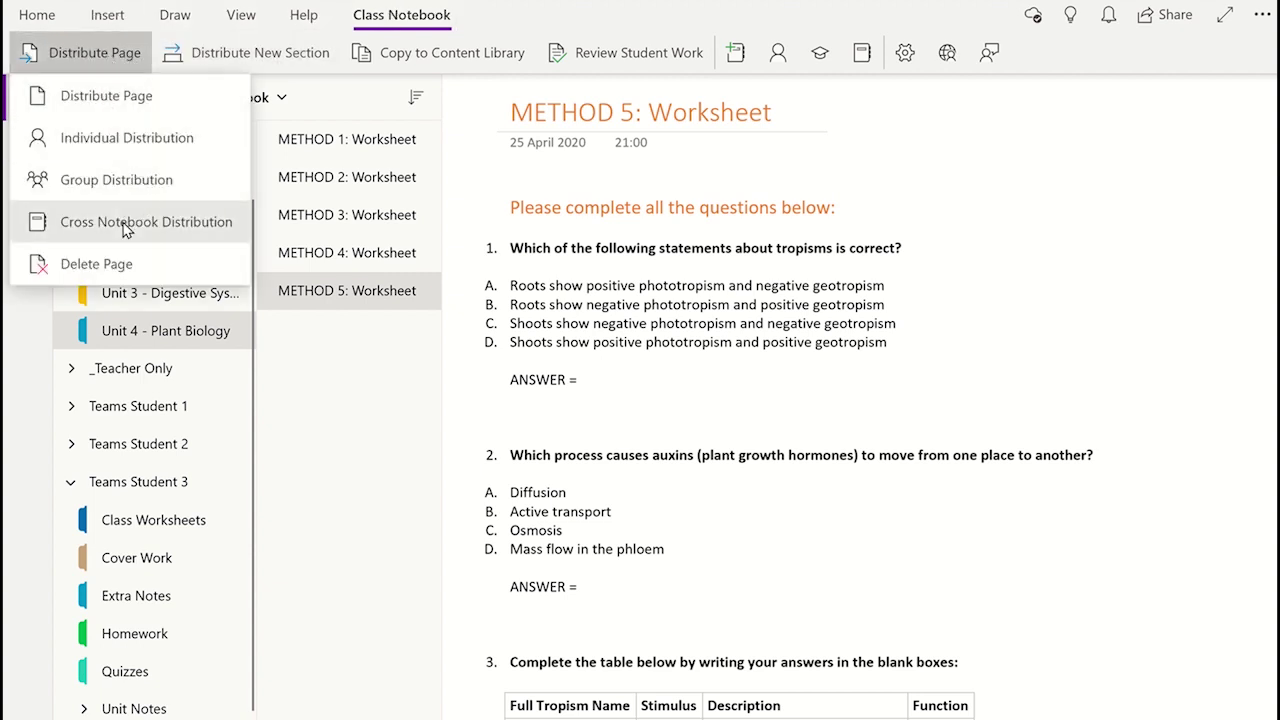
click(125, 224)
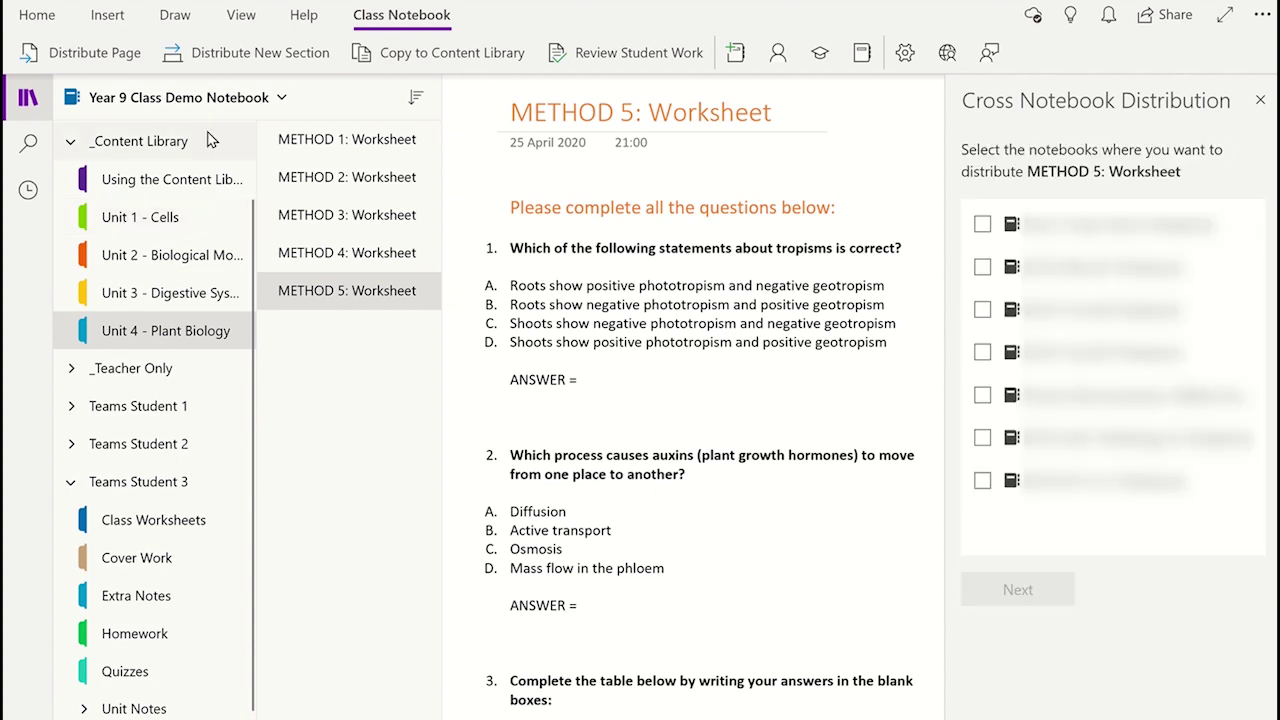
click(983, 225)
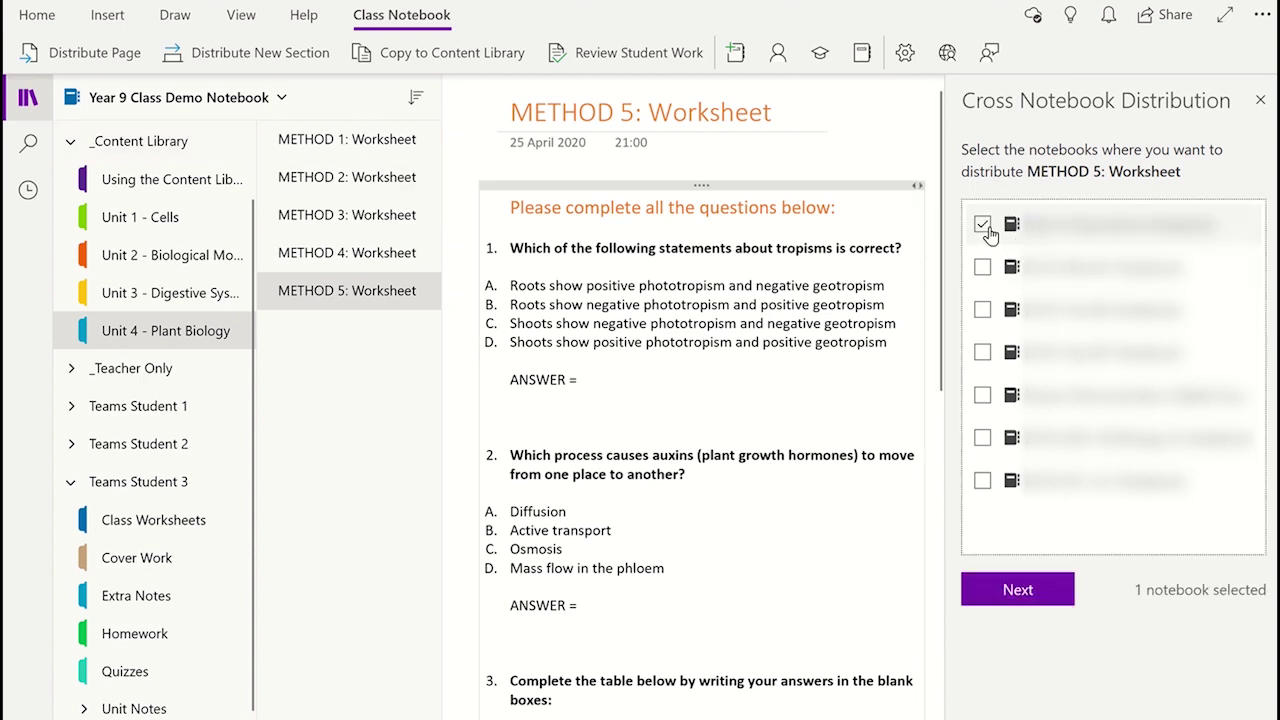
click(982, 268)
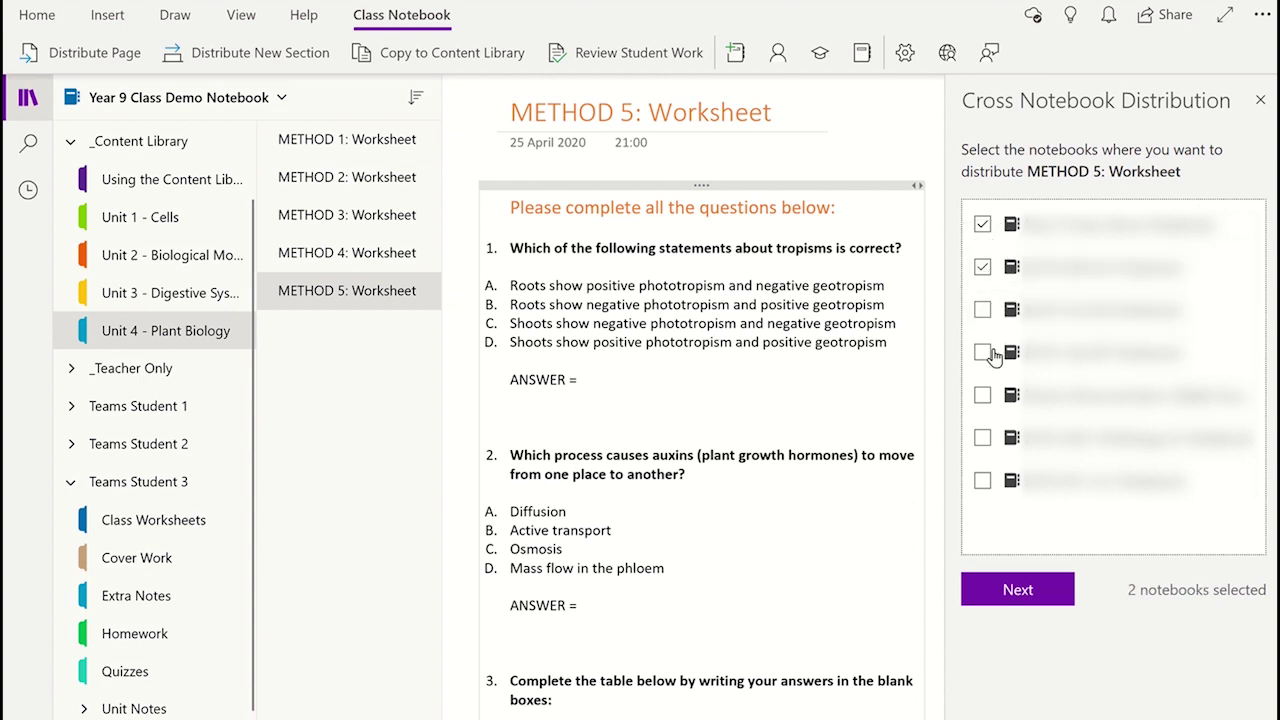
click(1015, 592)
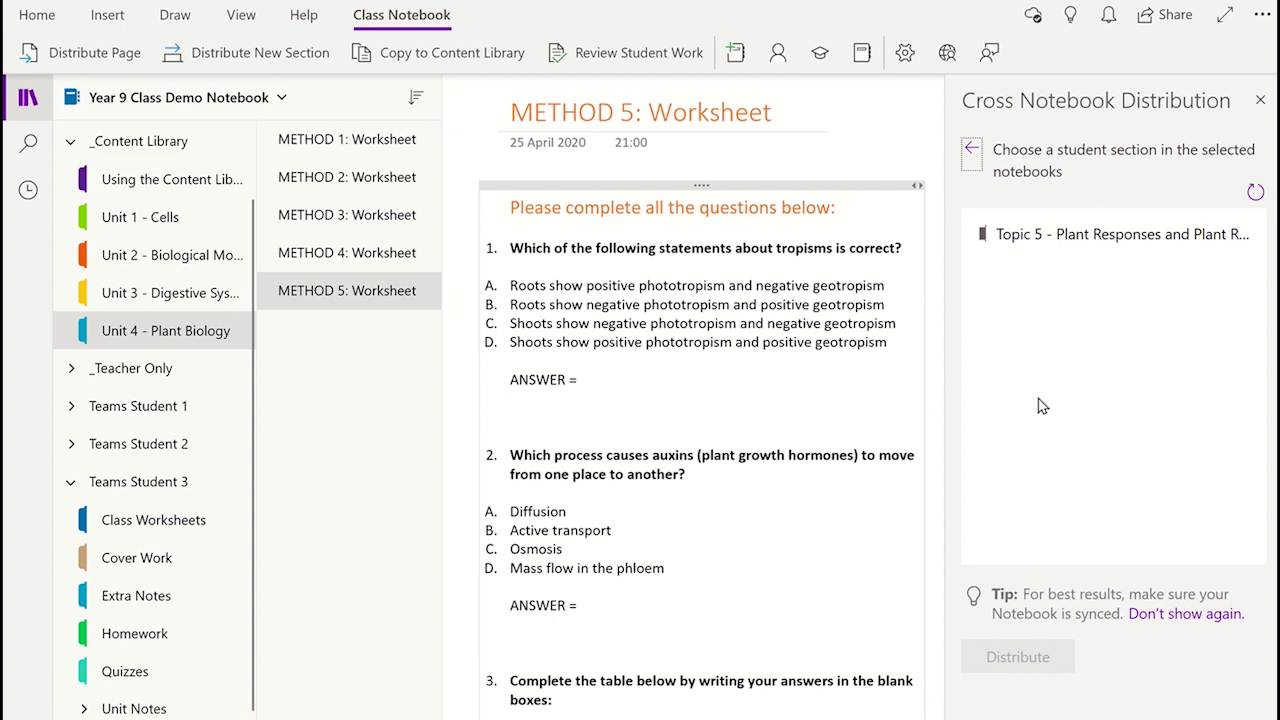
click(1112, 244)
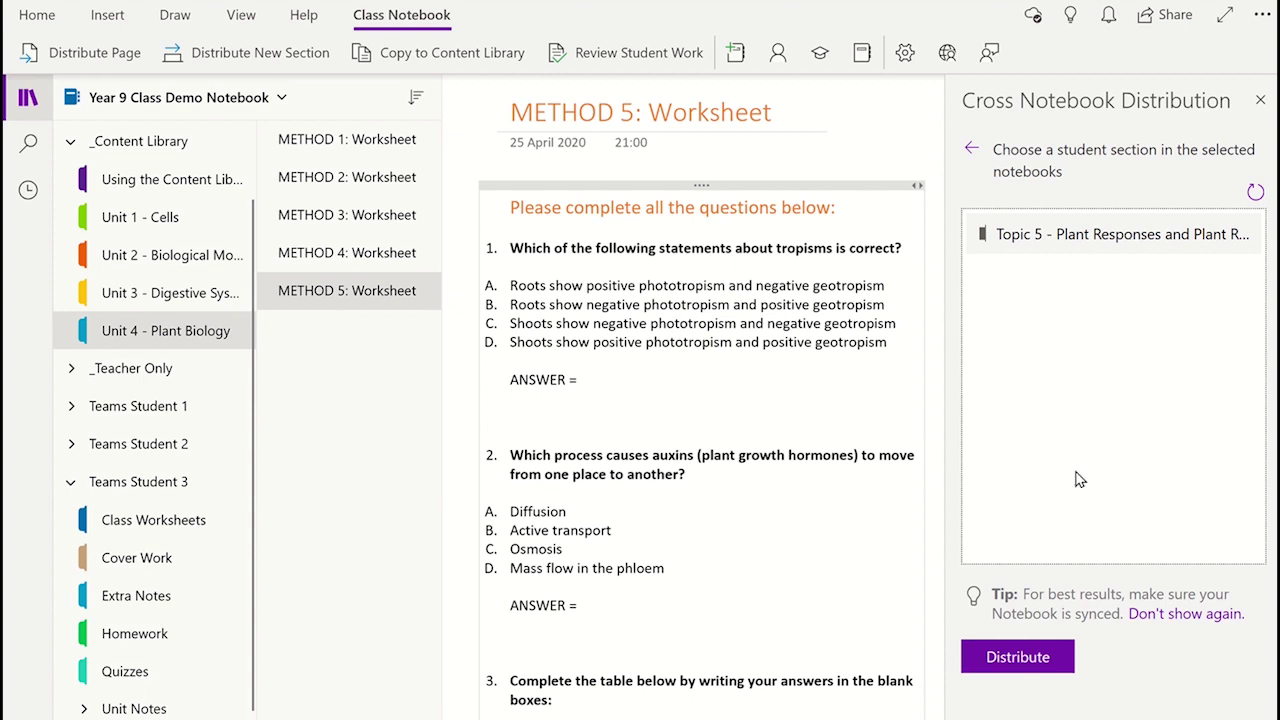
click(1040, 662)
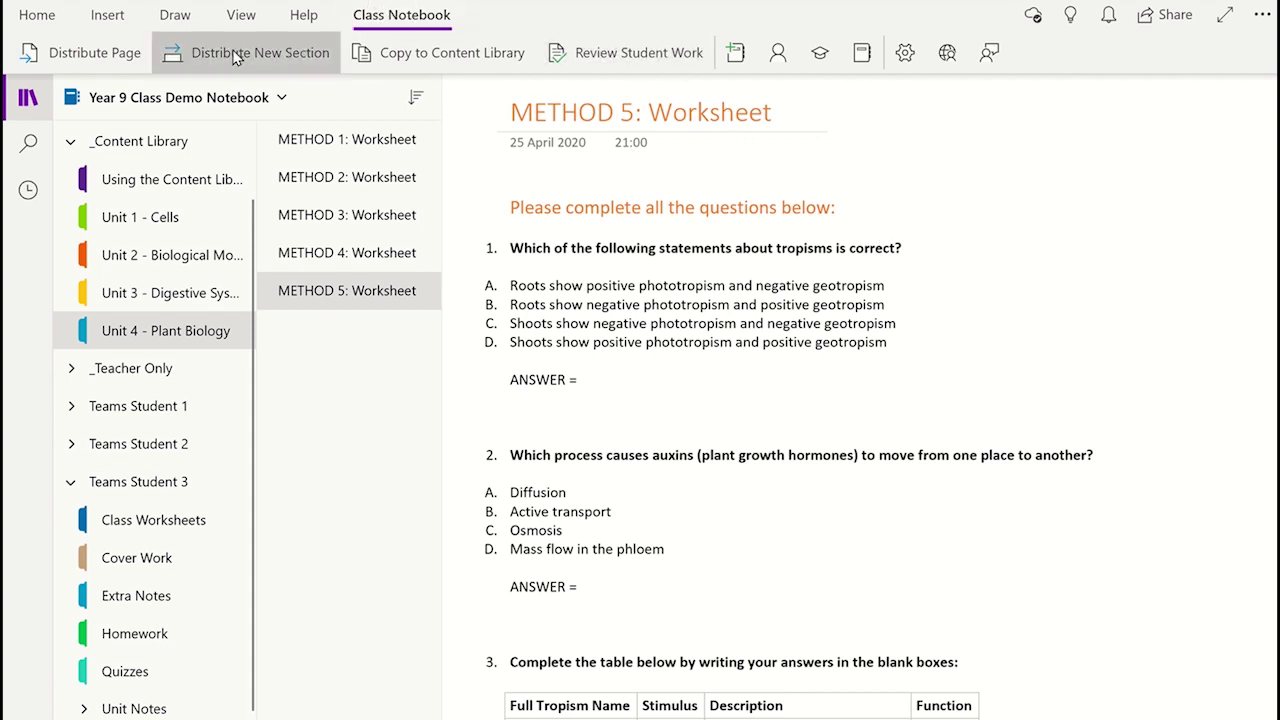
Open Delete Page for the Class Worksheets section and select METHOD 3: Worksheet for review.
click(86, 50)
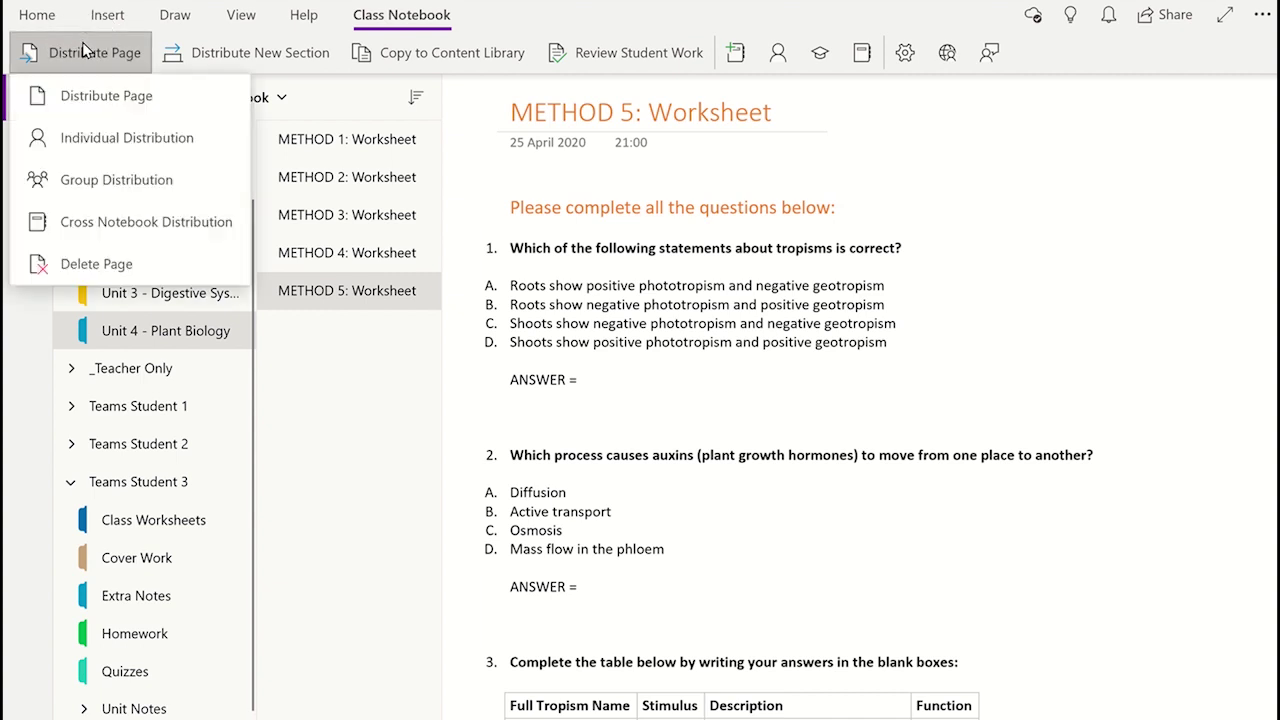
click(92, 262)
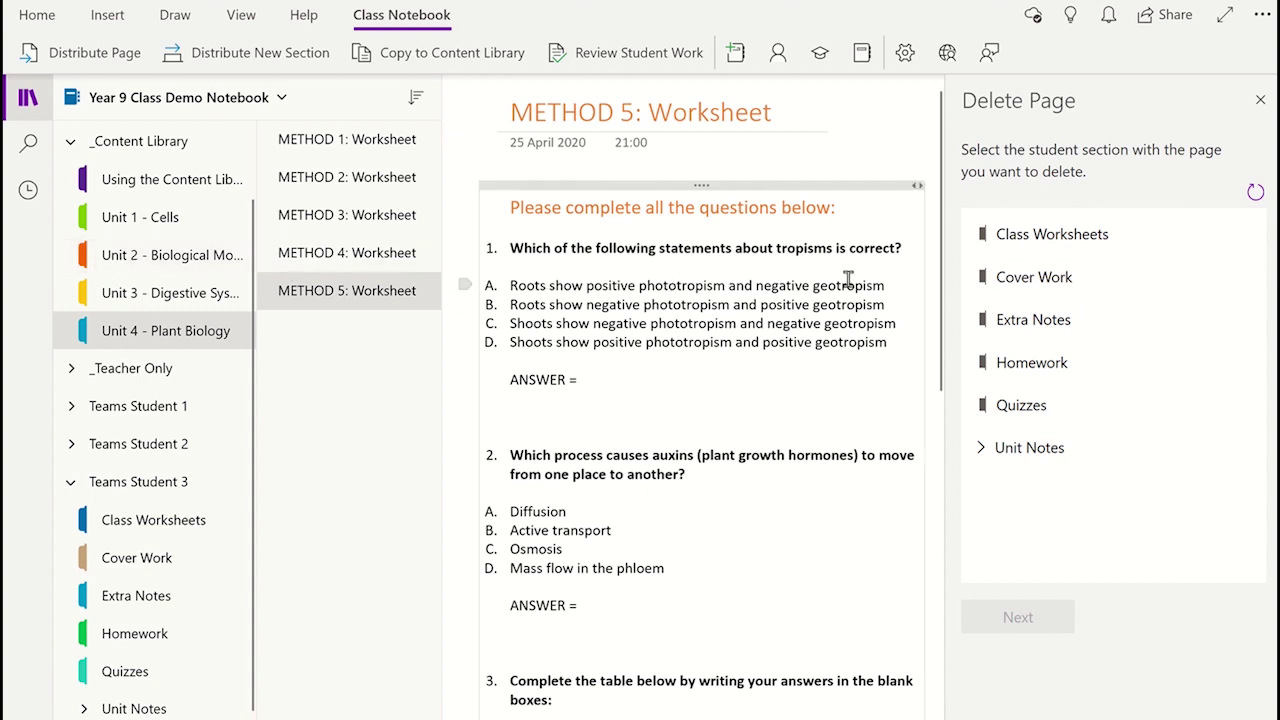
click(1087, 251)
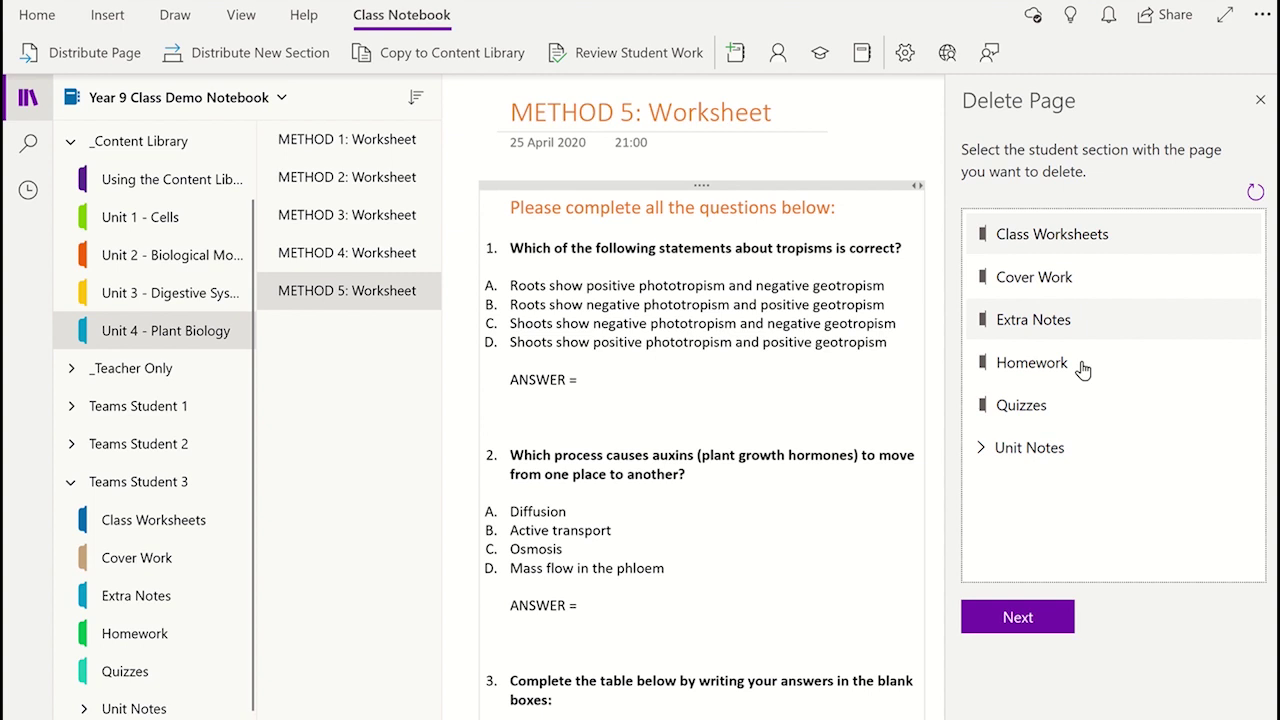
click(1036, 622)
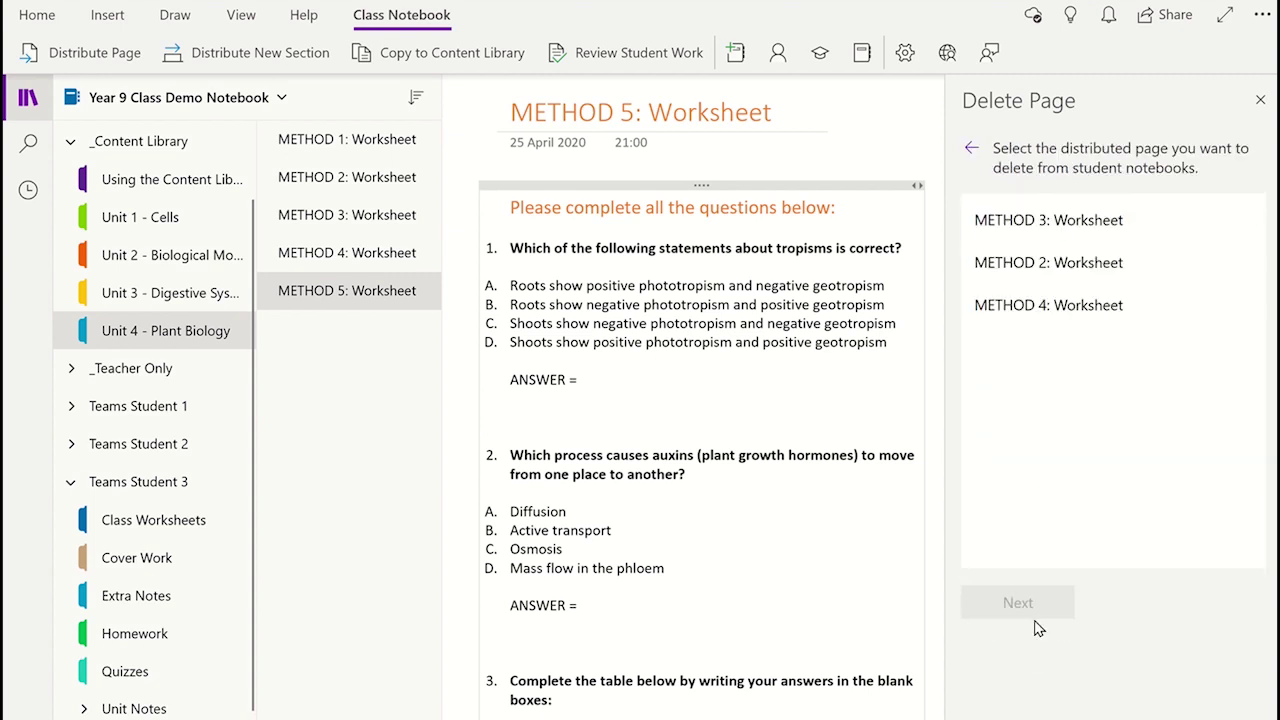
click(1057, 230)
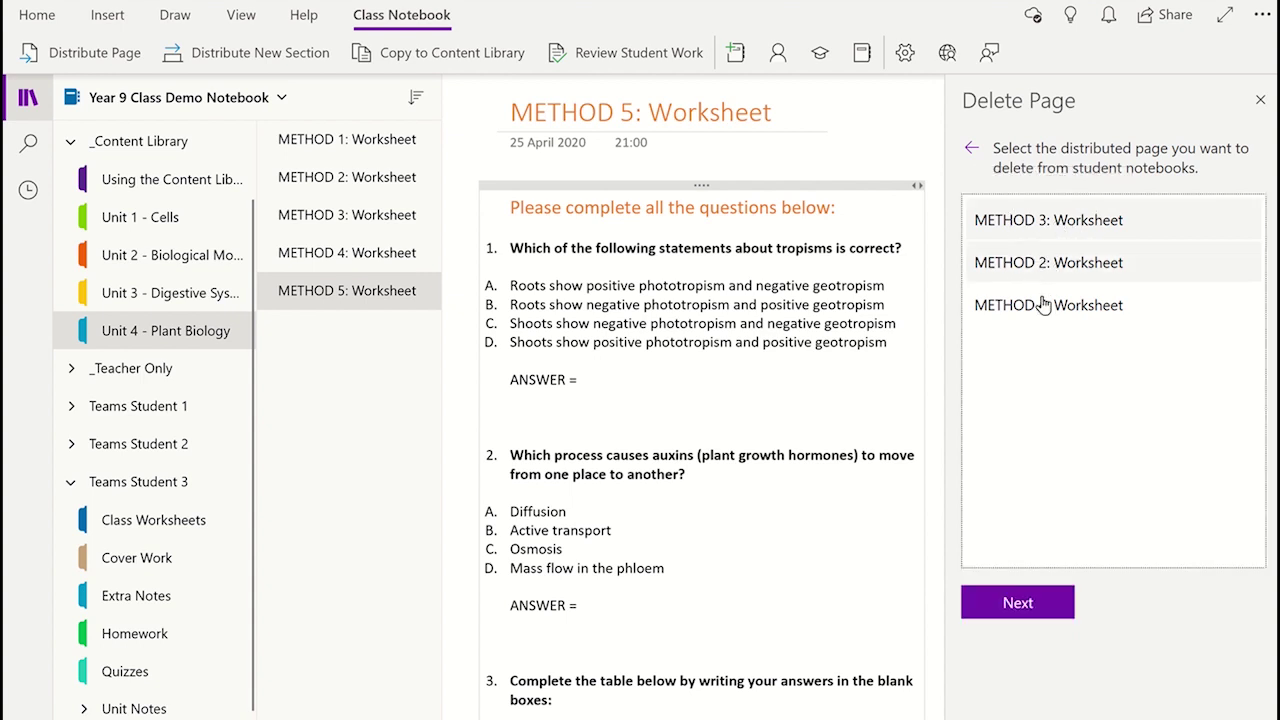
click(1017, 610)
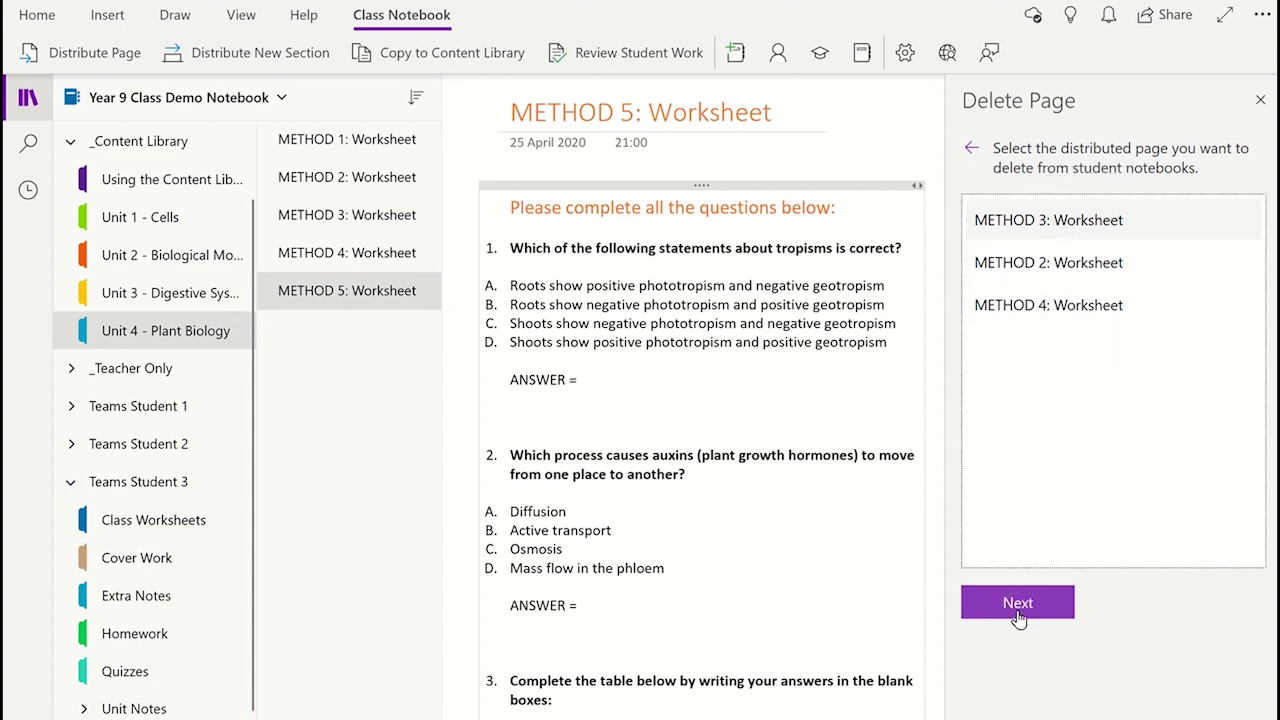